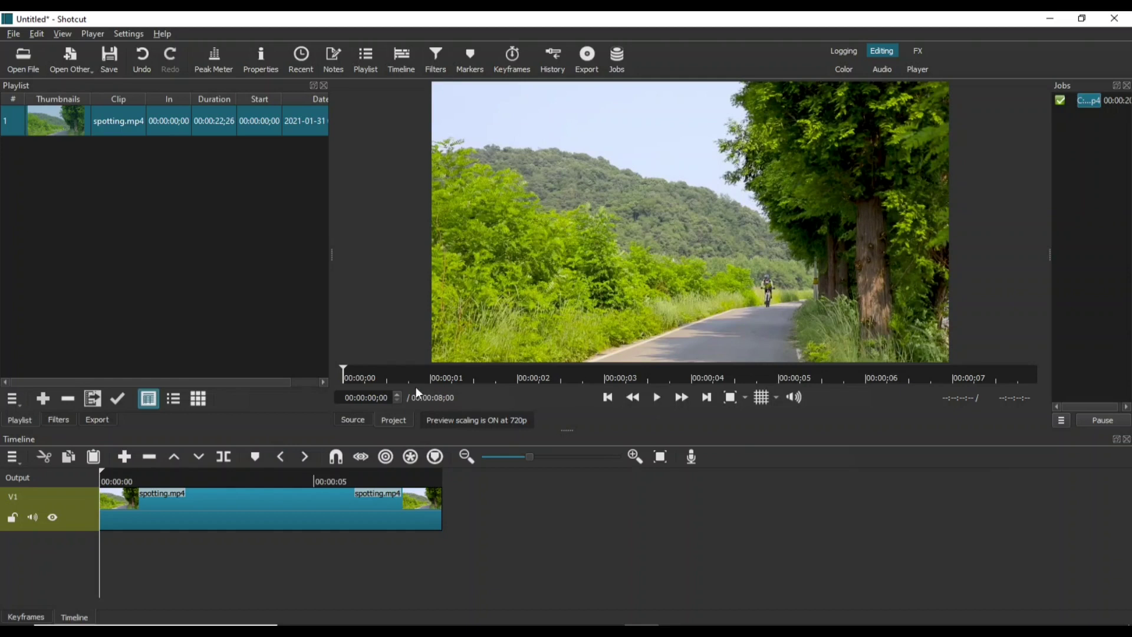
Apply a Text: Simple filter to spotting.mp4 and replace #timecode# with John
click(66, 419)
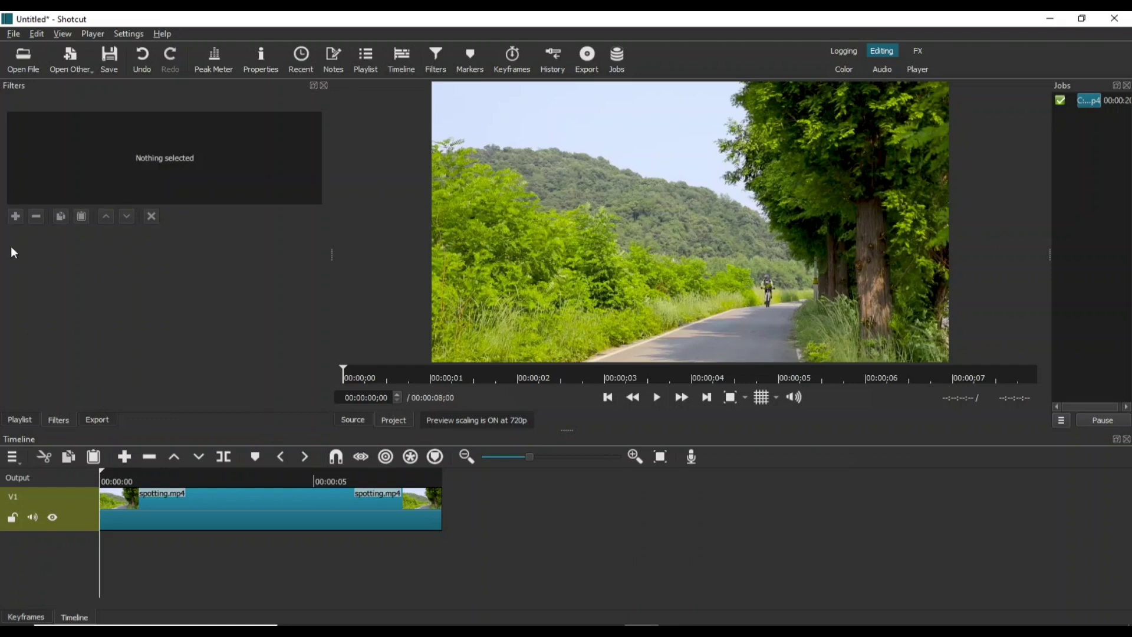
click(182, 513)
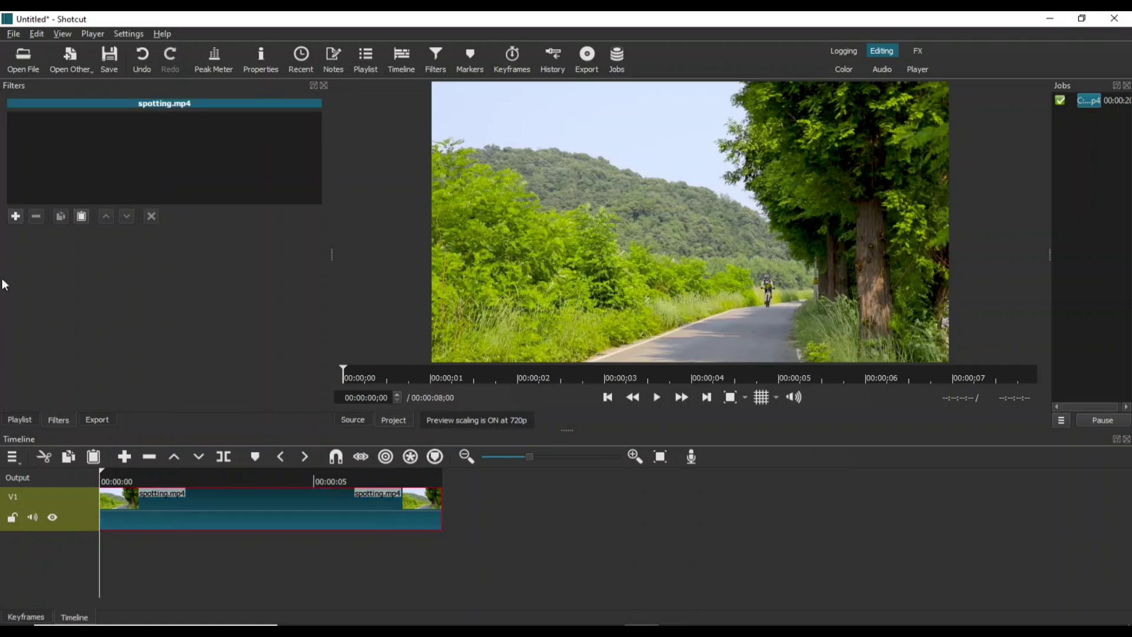
click(11, 216)
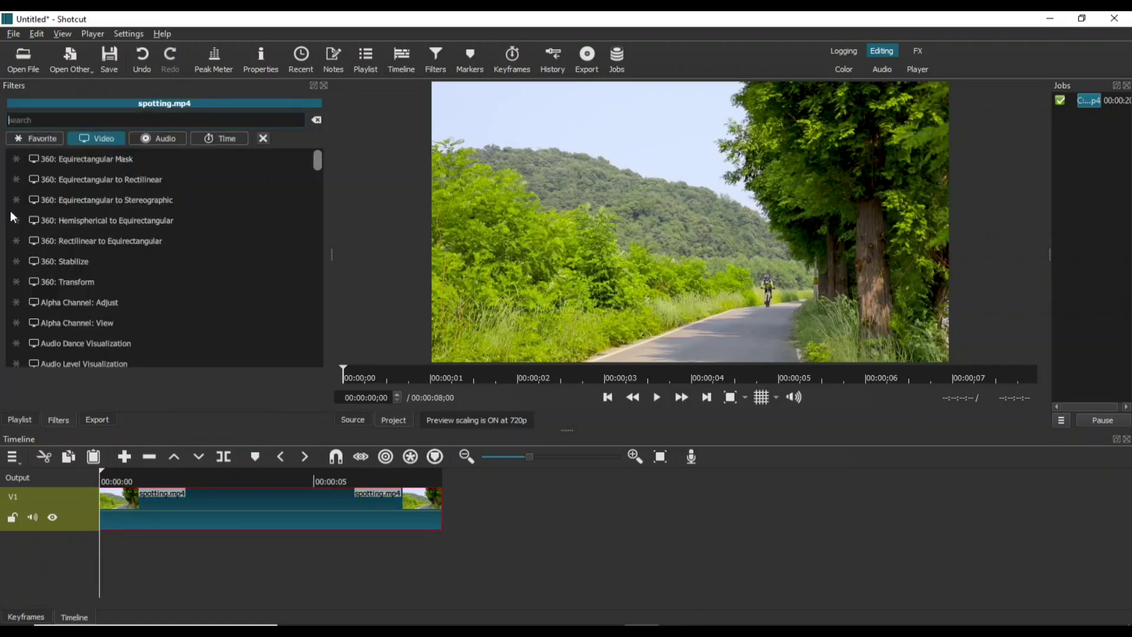
text(tex)
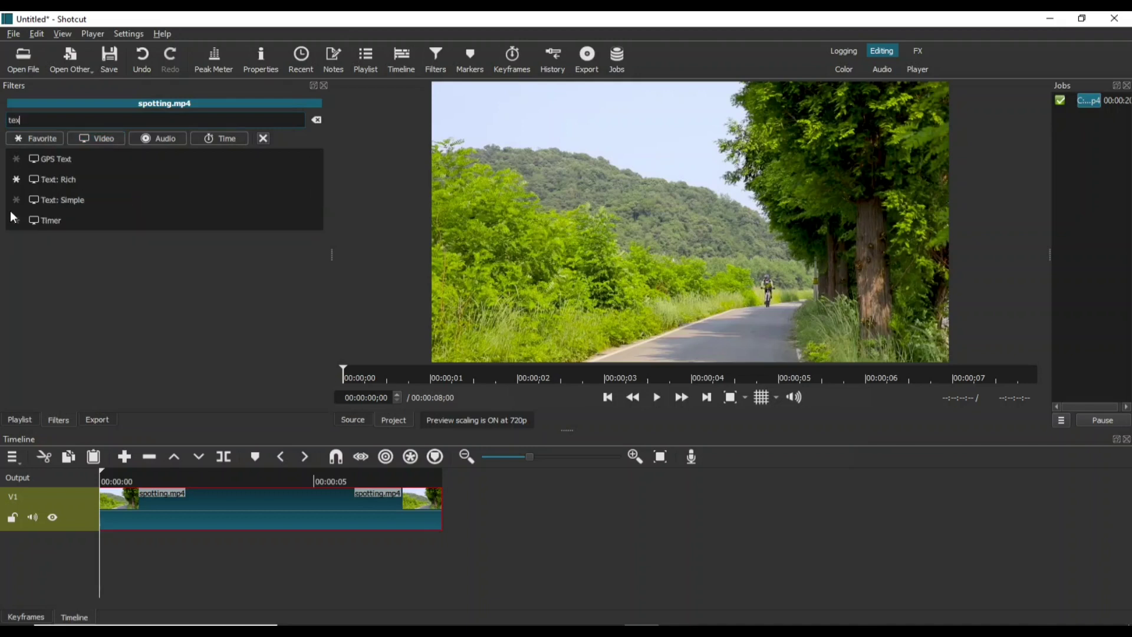
text(t)
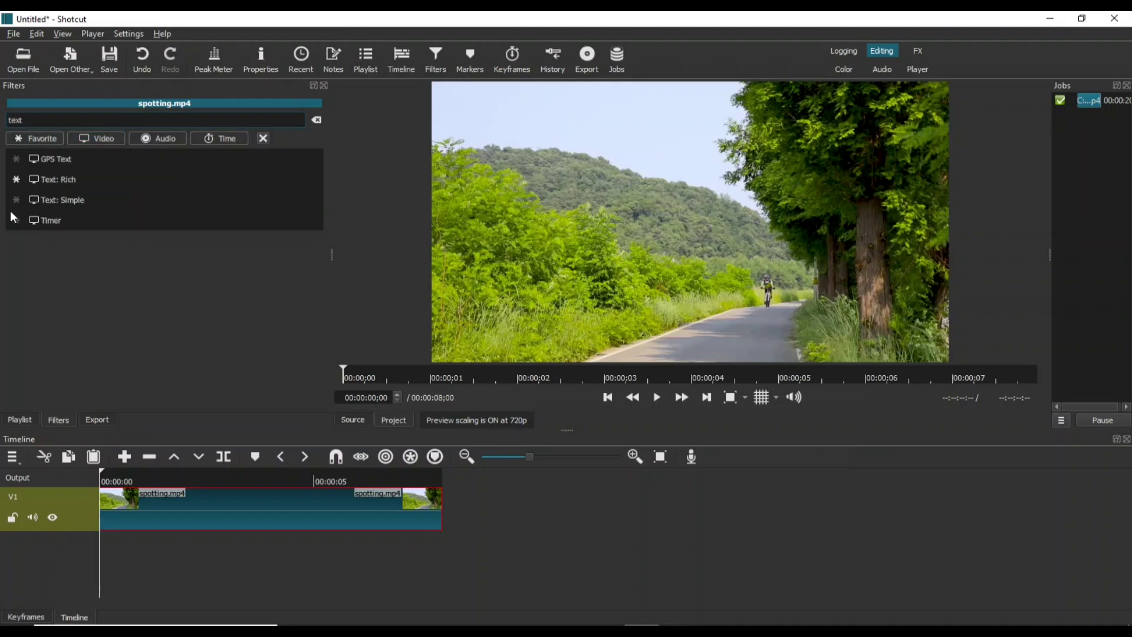
click(80, 200)
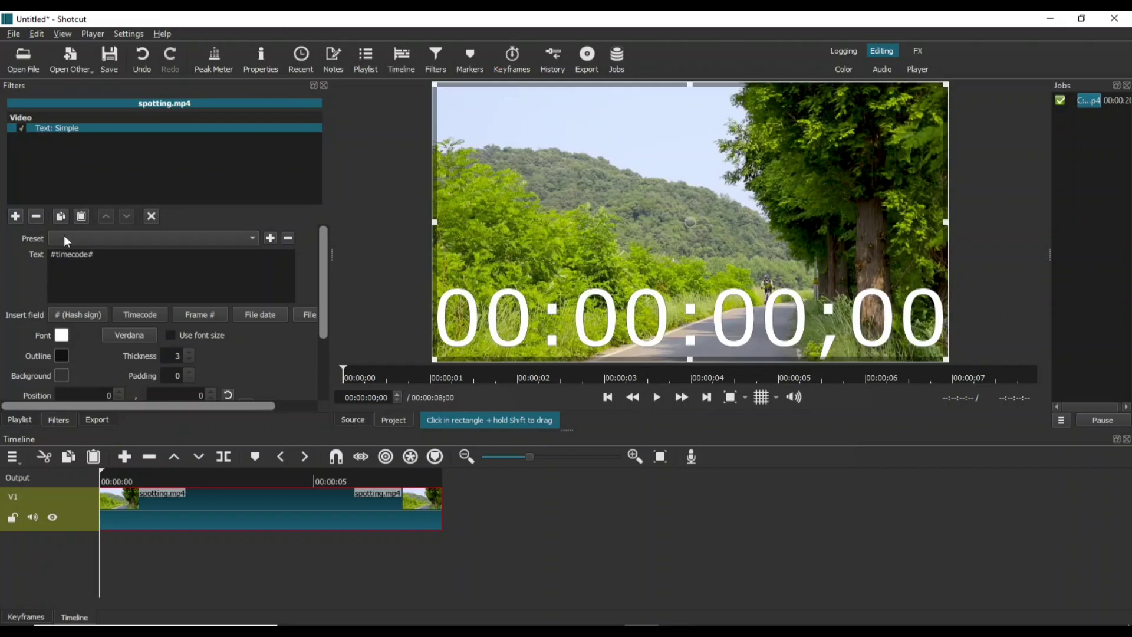
drag(75, 264, 28, 260)
text(John)
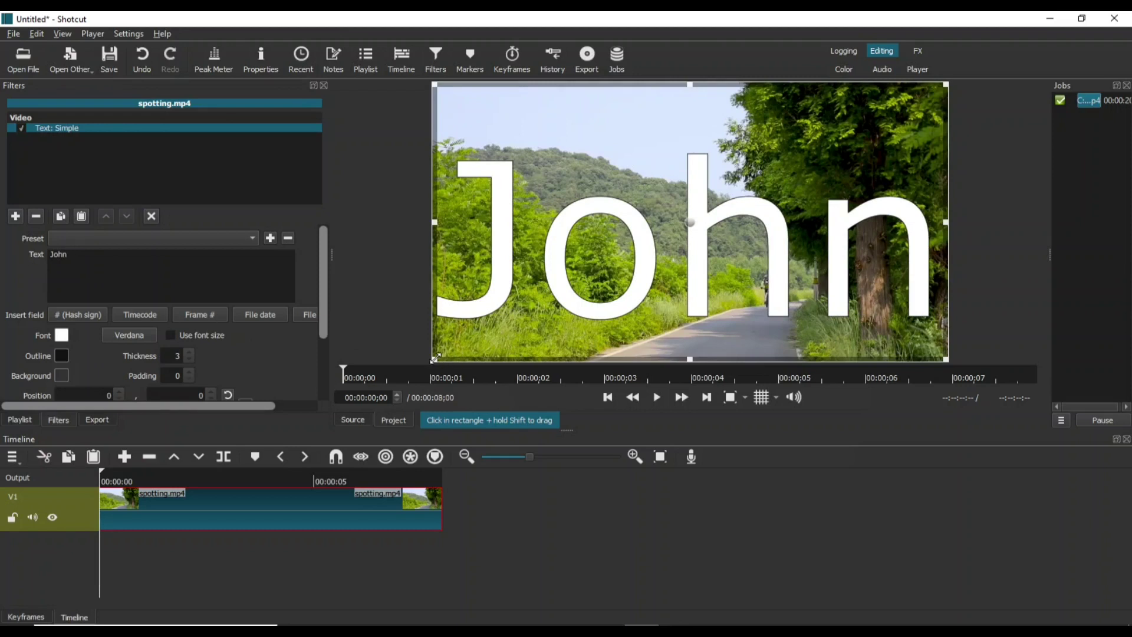
Shrink the John text box to 212 x 68 and place it at 1,138, 678 above the cyclist
drag(437, 357, 763, 189)
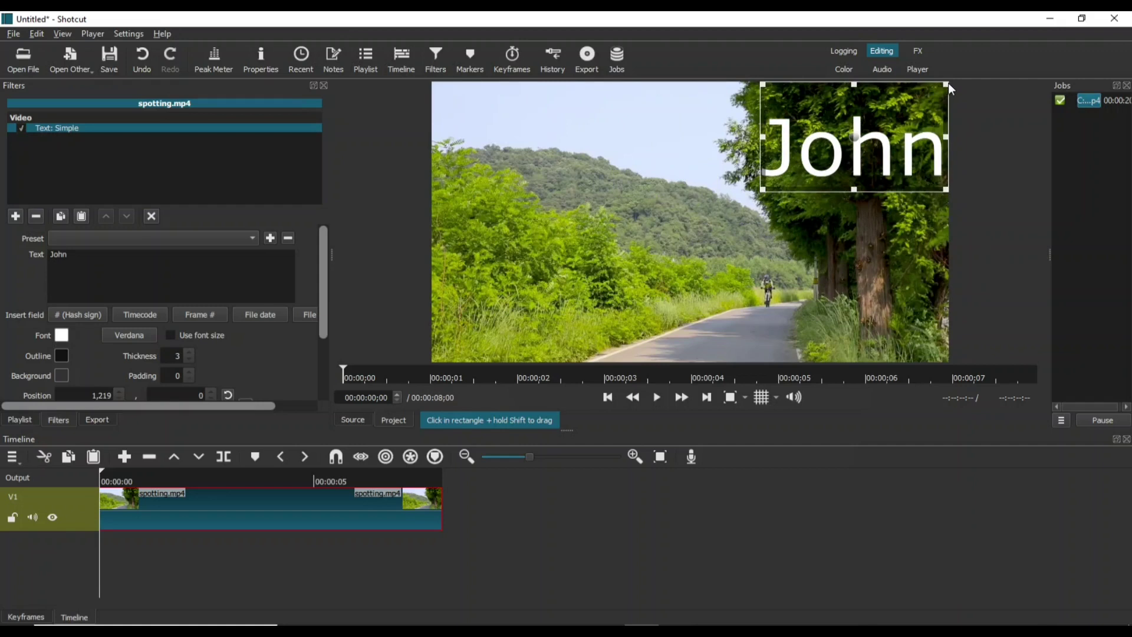
drag(948, 82, 765, 269)
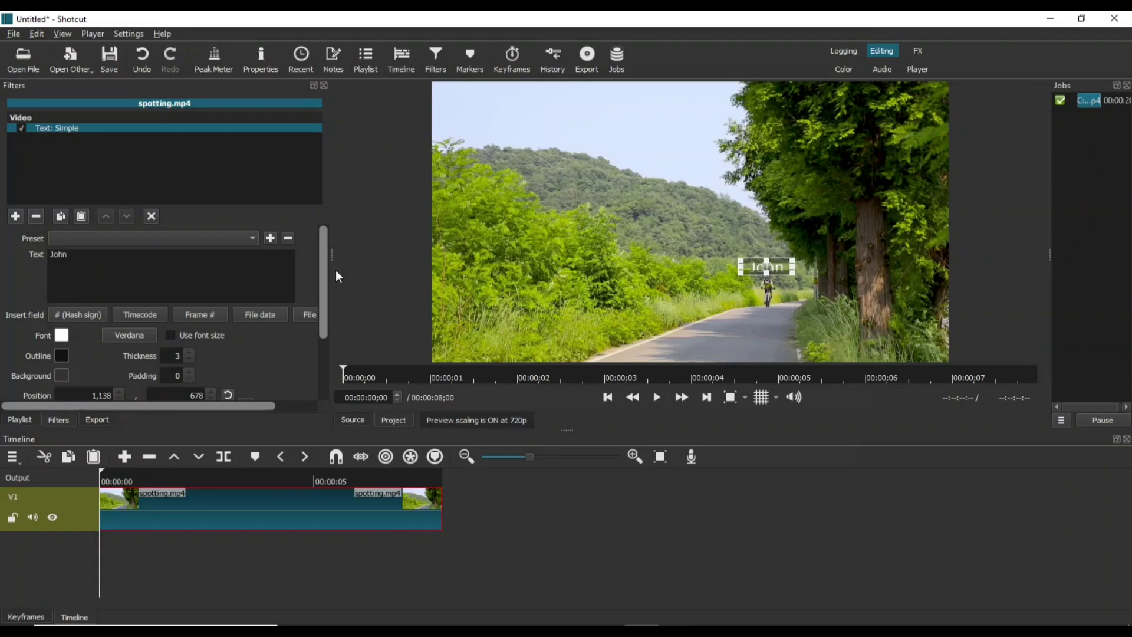
drag(329, 250, 330, 362)
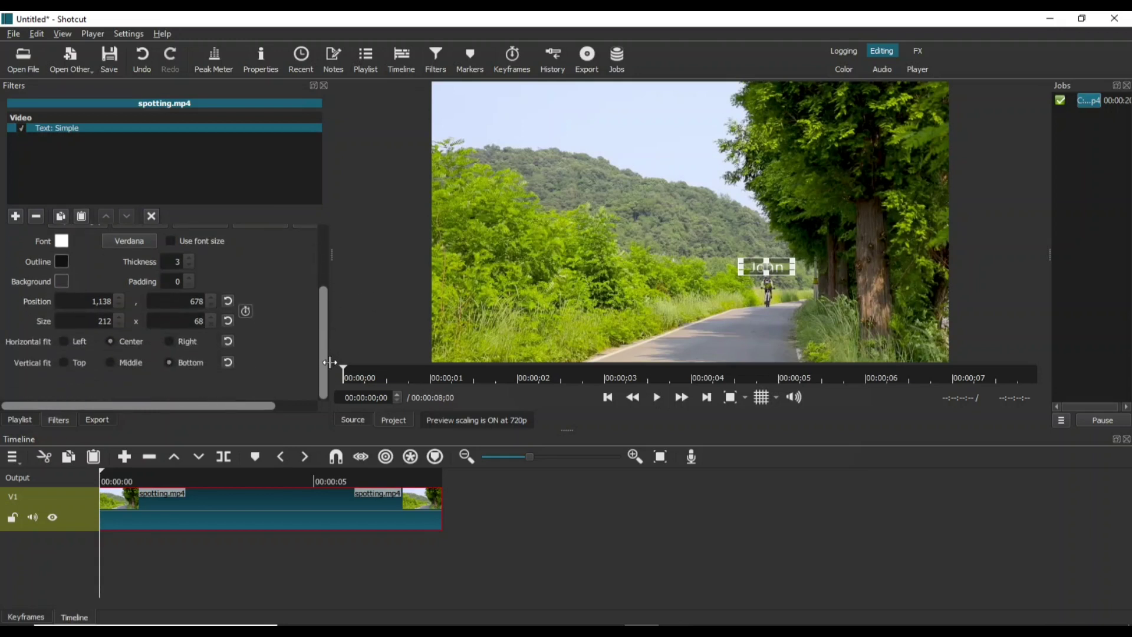
Enable Position/Size keyframing and add a keyframe at 00:00:01;22 moving the label to 1,085, 662
click(246, 310)
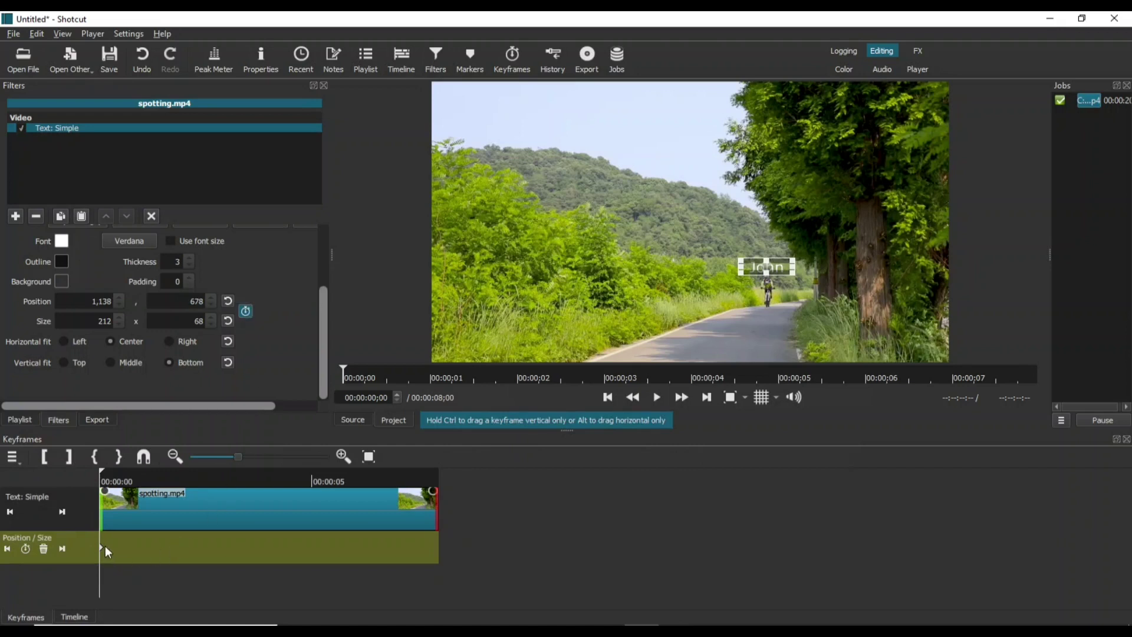
mouse_move(104, 555)
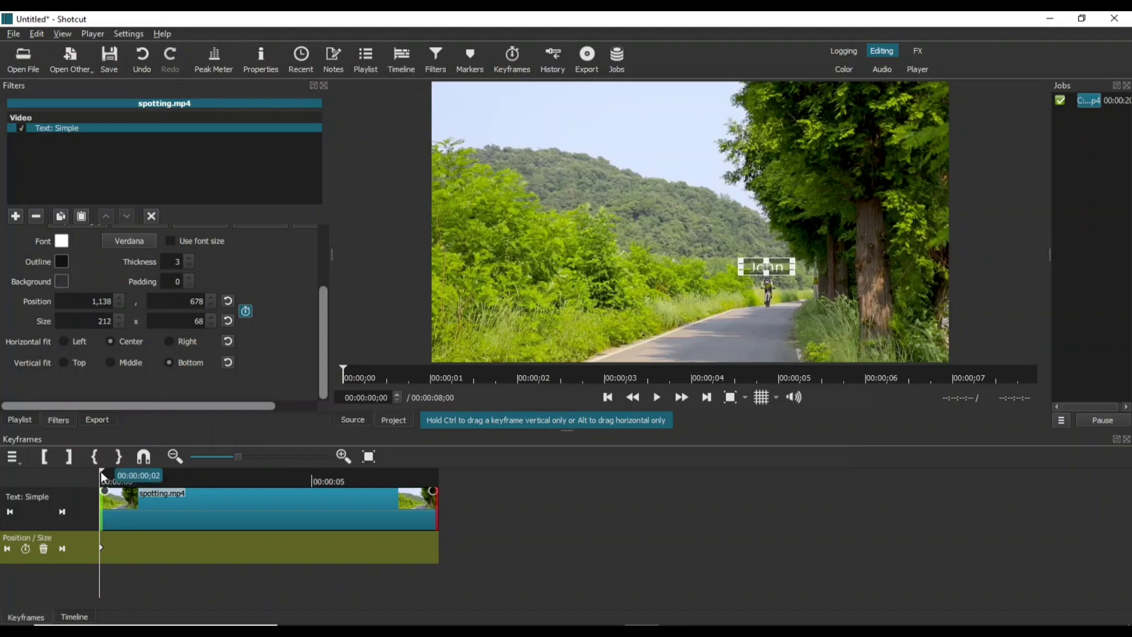
drag(103, 477, 160, 479)
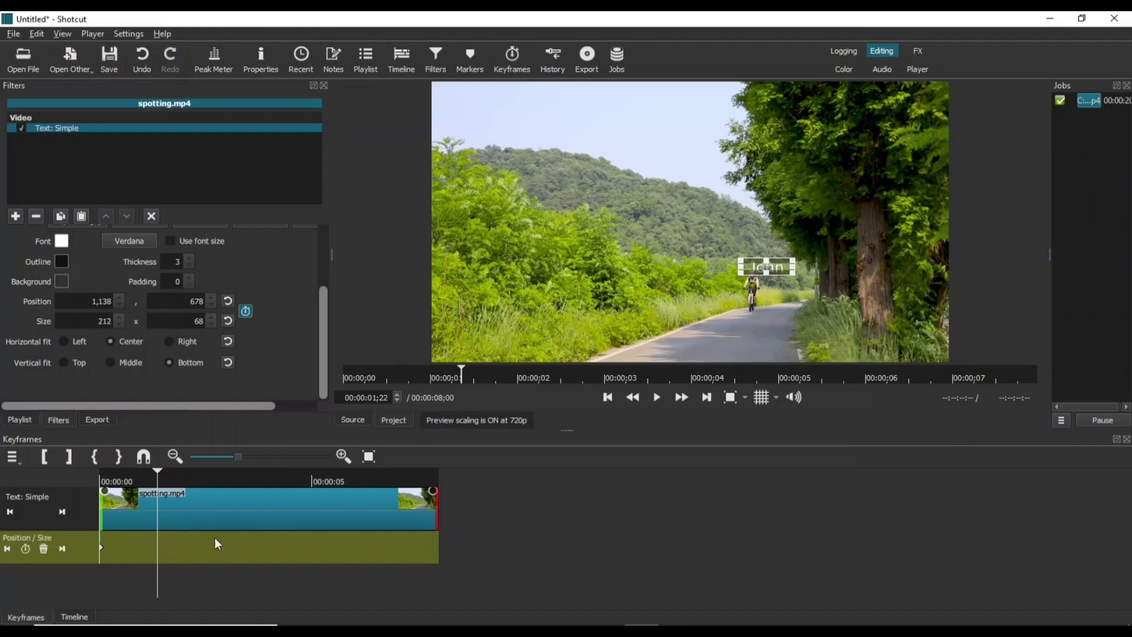
click(764, 273)
drag(762, 272, 748, 268)
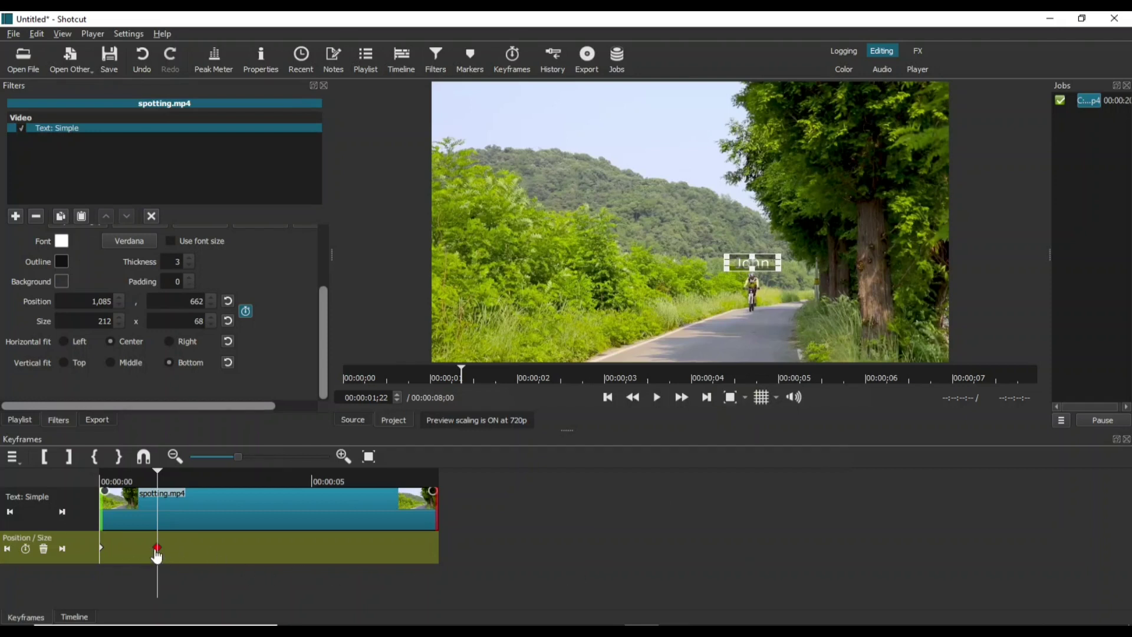
Add the next keyframes, nudging the label left and up to stay above the cyclist's head
drag(158, 470, 190, 471)
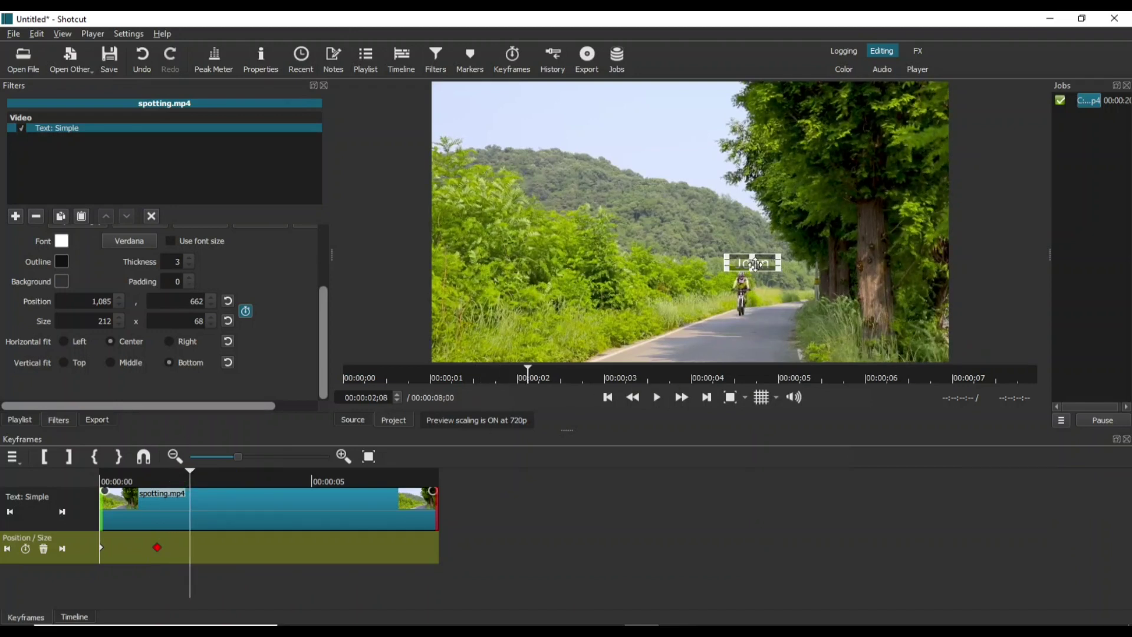
drag(752, 270, 741, 265)
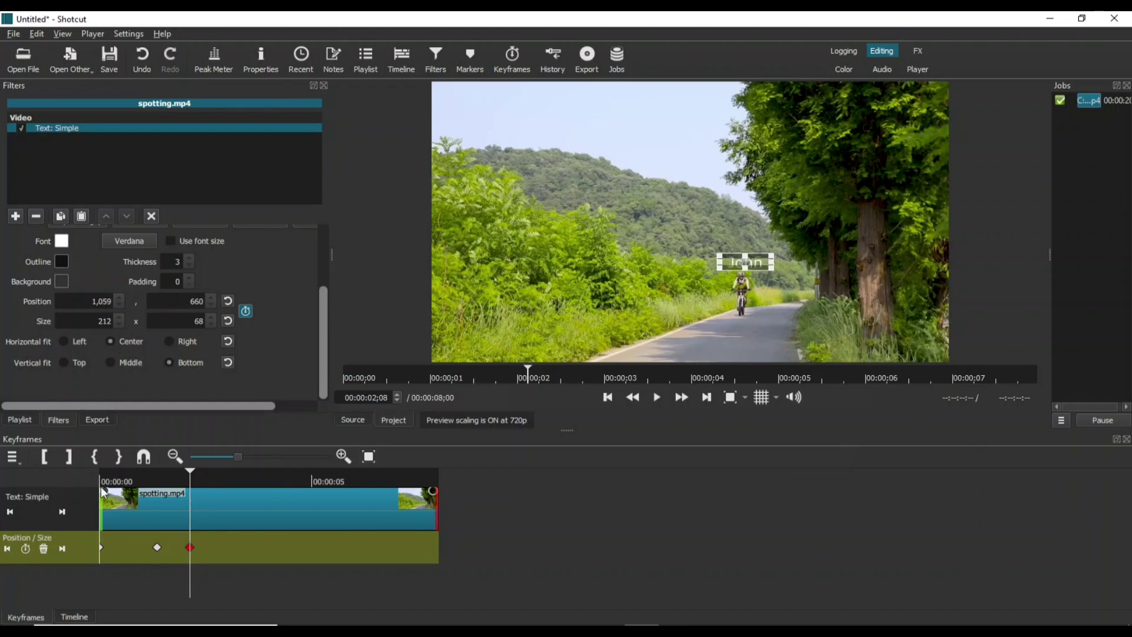
drag(191, 470, 217, 471)
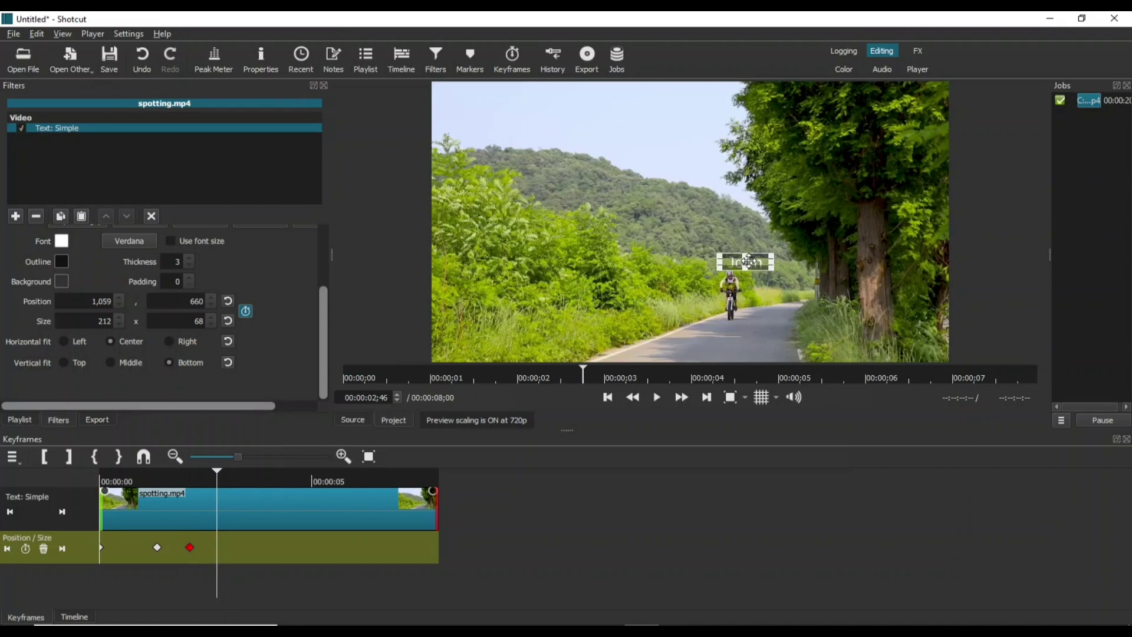
click(745, 262)
drag(745, 261, 729, 267)
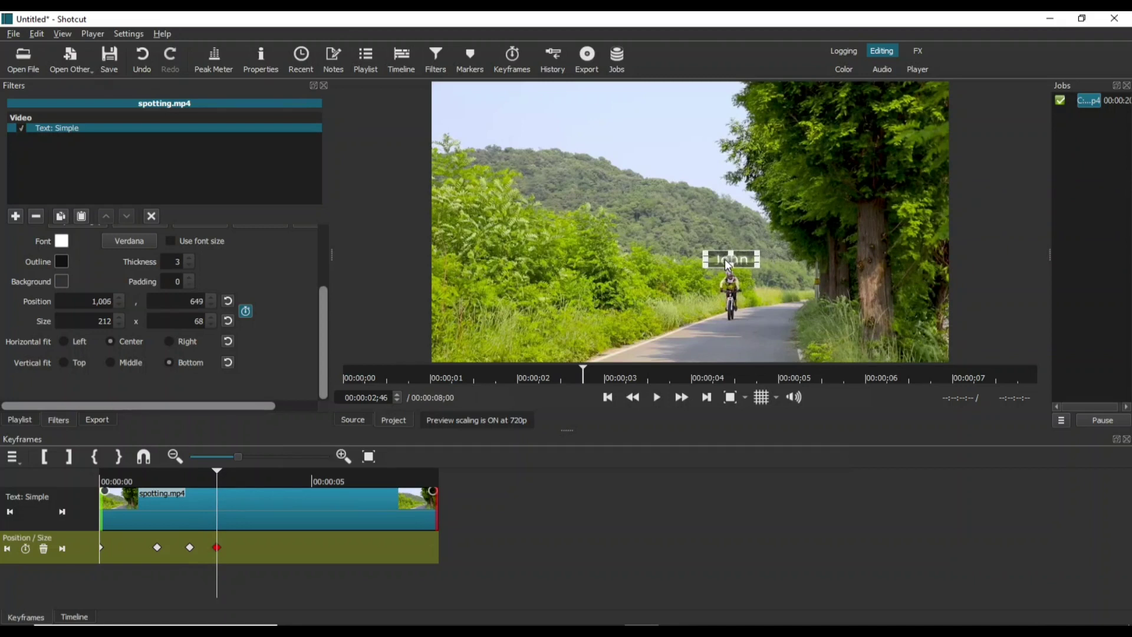
drag(729, 266, 730, 266)
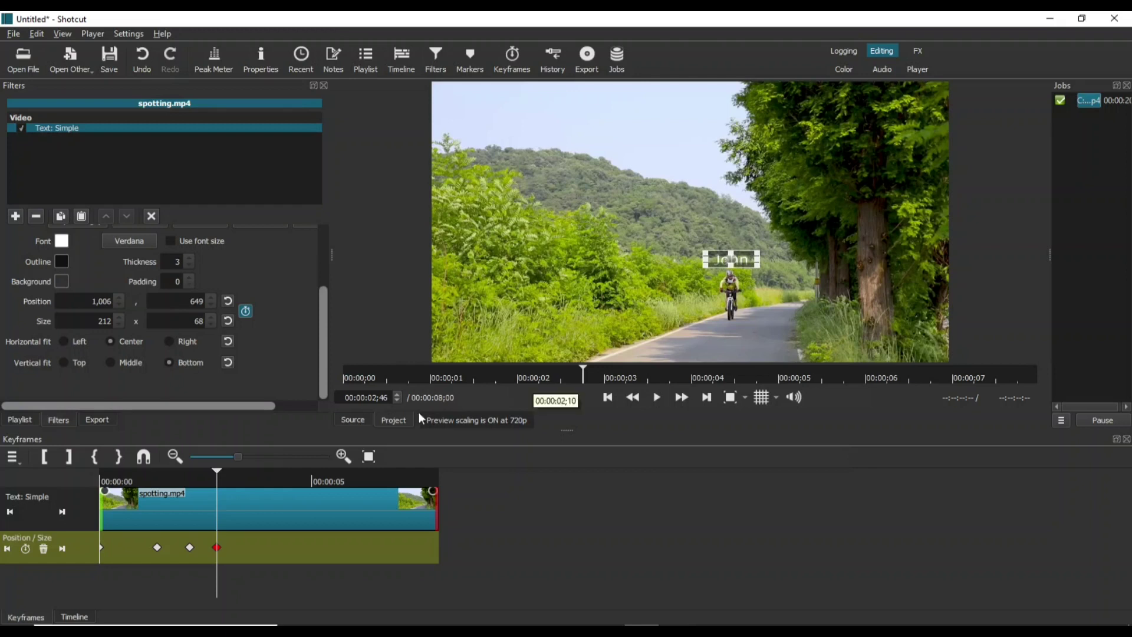
Advance to around 3 seconds and keep the label tracking the rider's head
click(214, 470)
drag(214, 473, 239, 476)
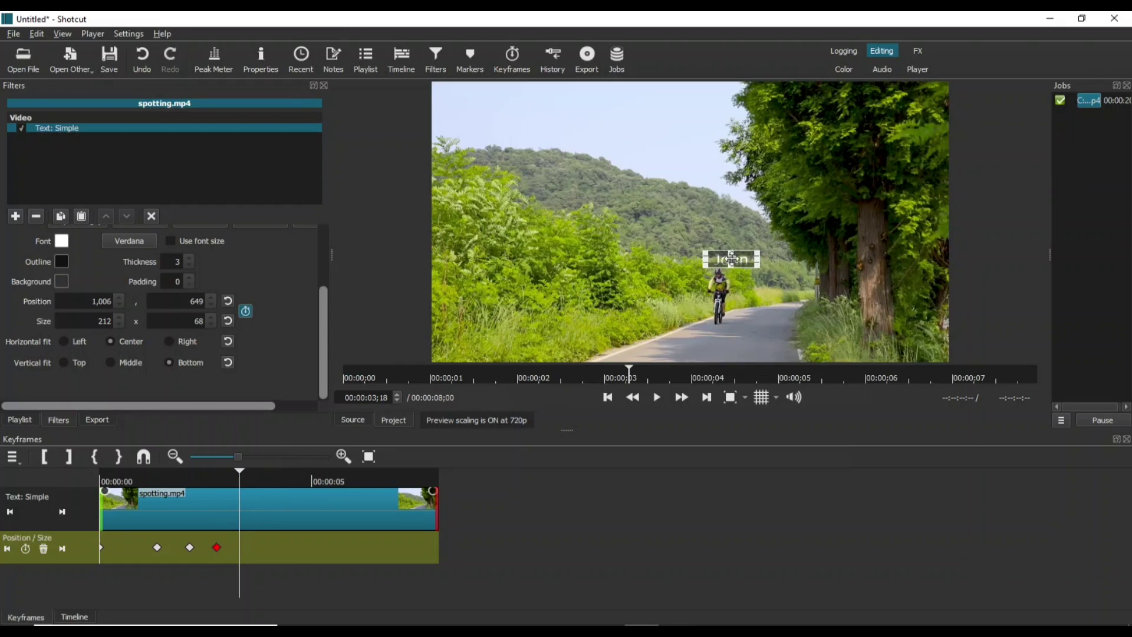
drag(732, 258, 713, 255)
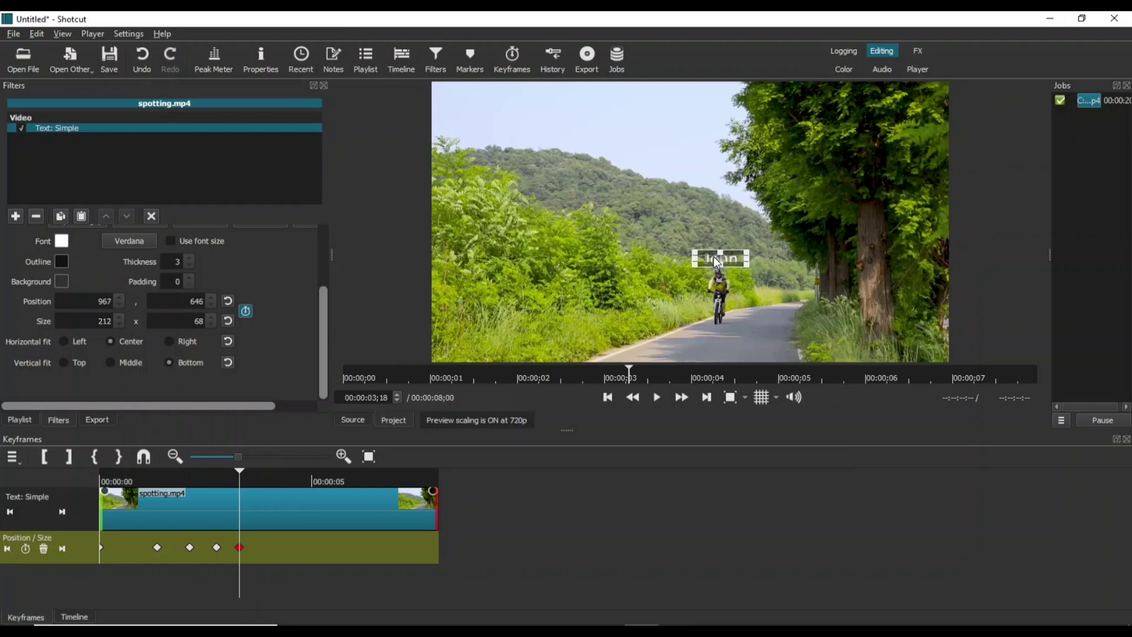
drag(713, 258, 713, 258)
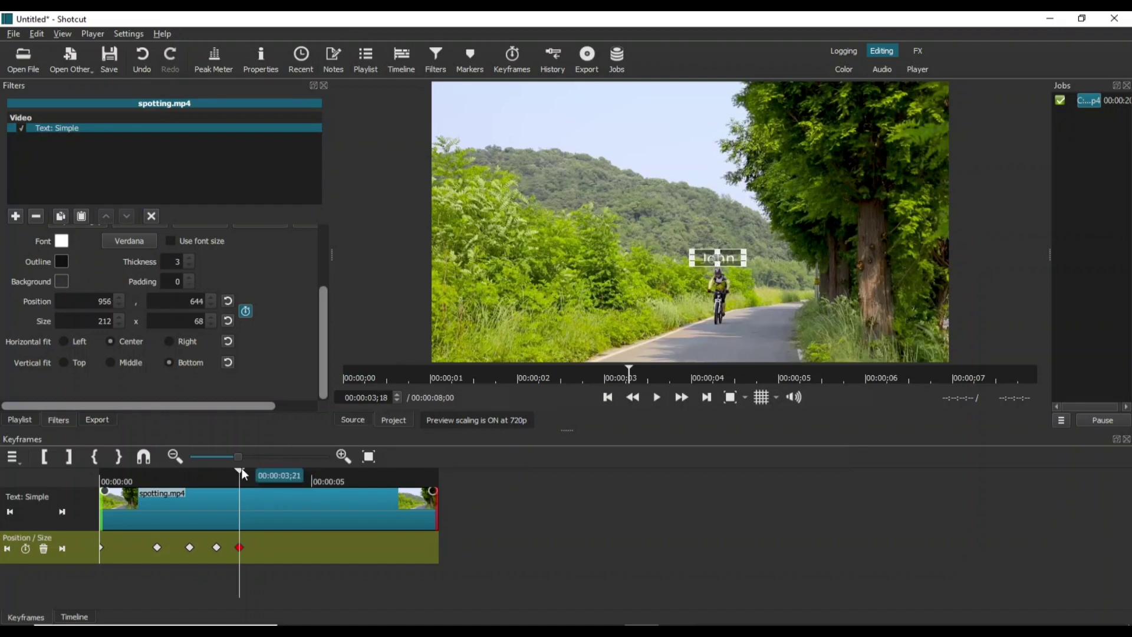
drag(241, 470, 257, 474)
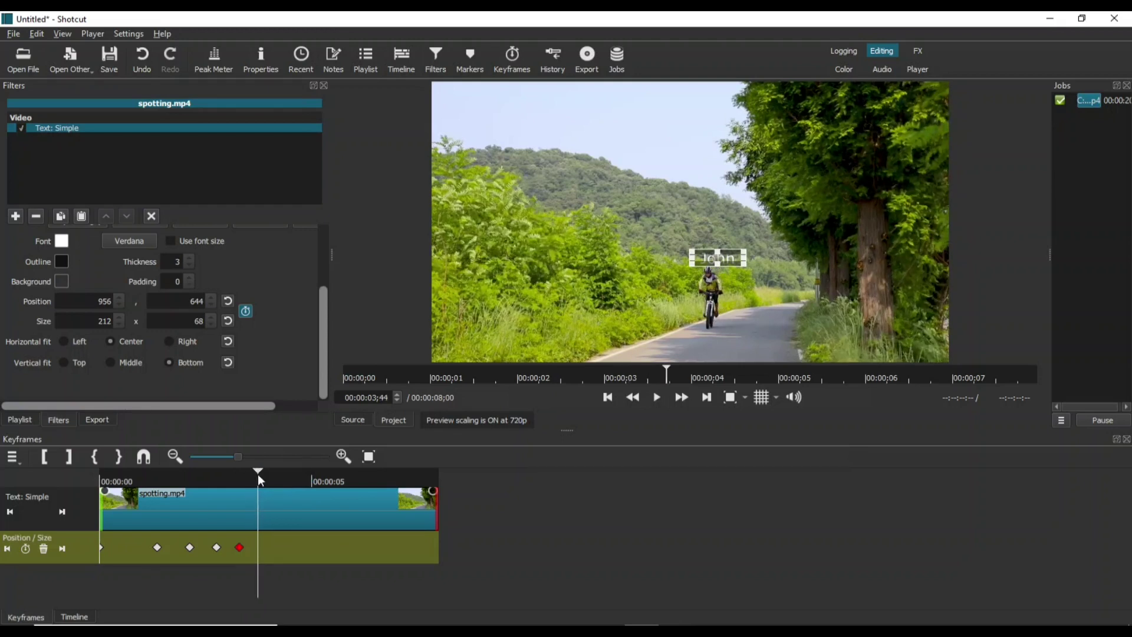
drag(713, 262, 703, 257)
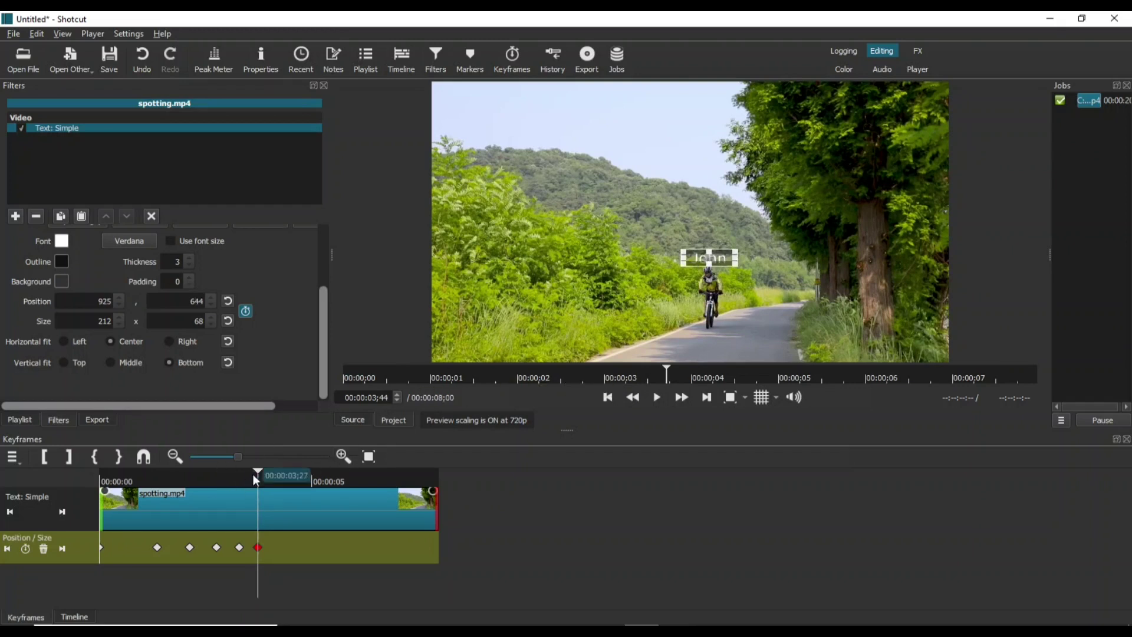
Step a few frames further and reposition the label over the rider's head, fine-tuning it
drag(258, 469, 278, 476)
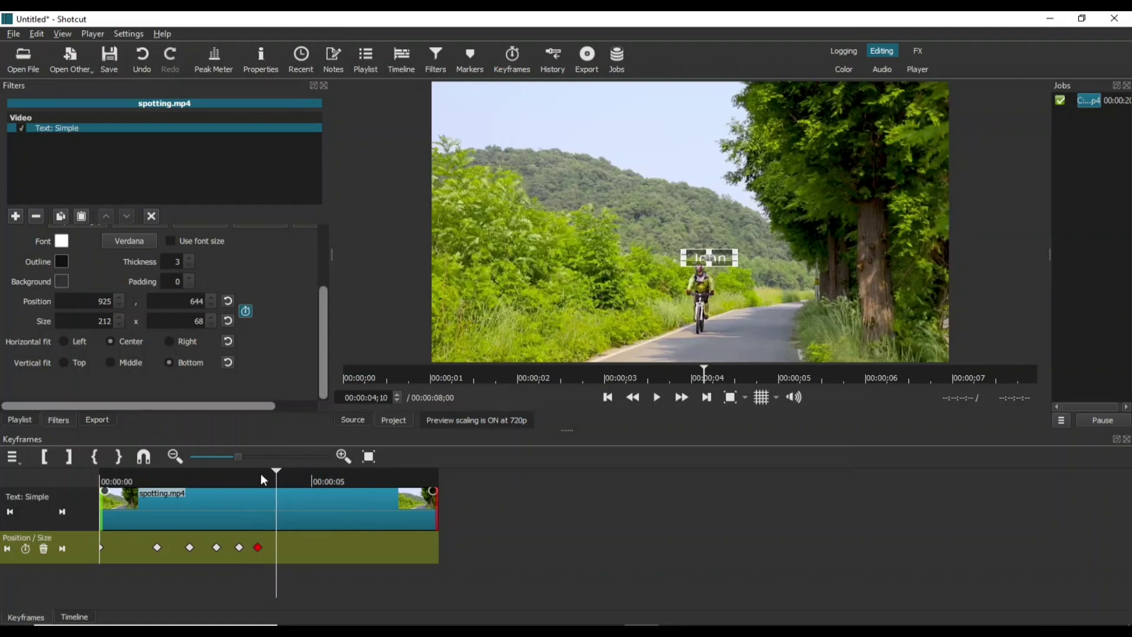
click(284, 475)
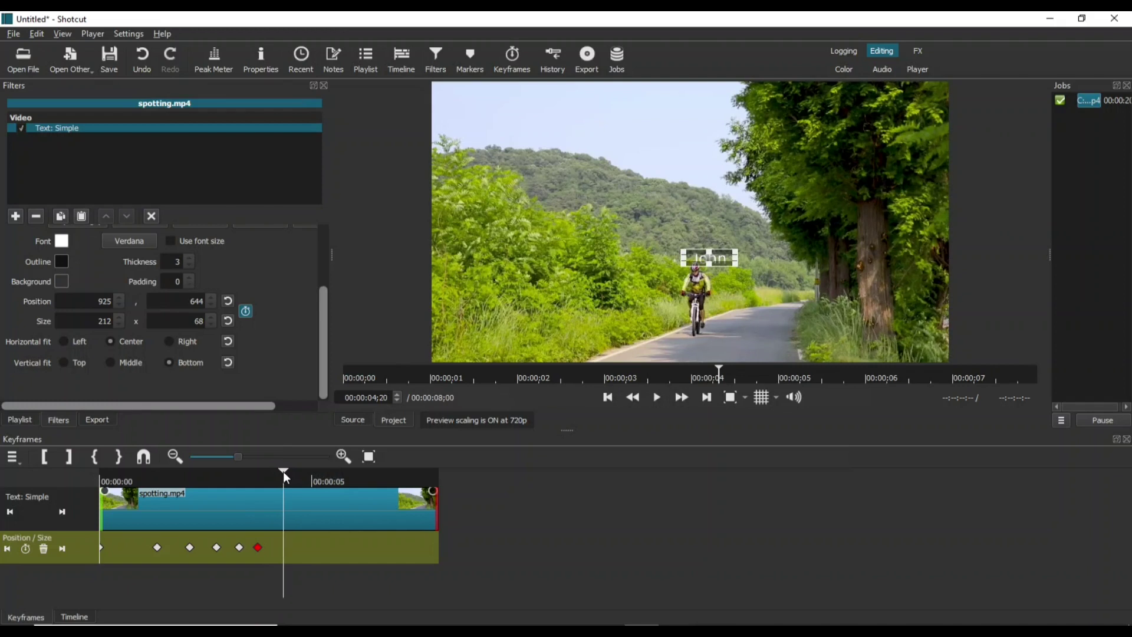
click(293, 476)
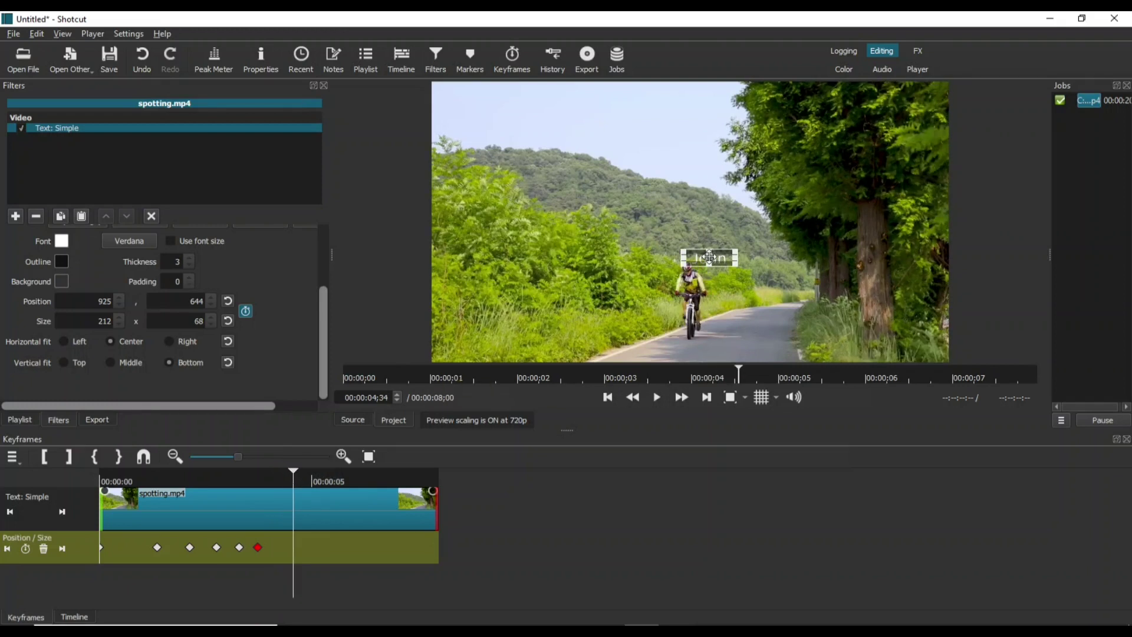
drag(709, 257, 727, 242)
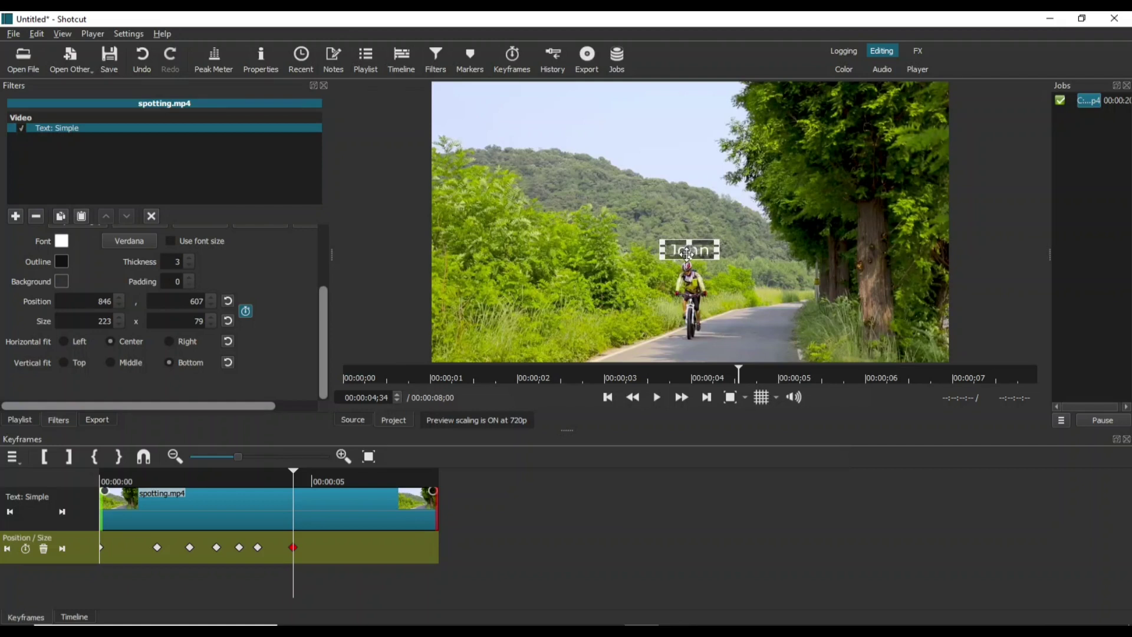
drag(687, 255, 684, 258)
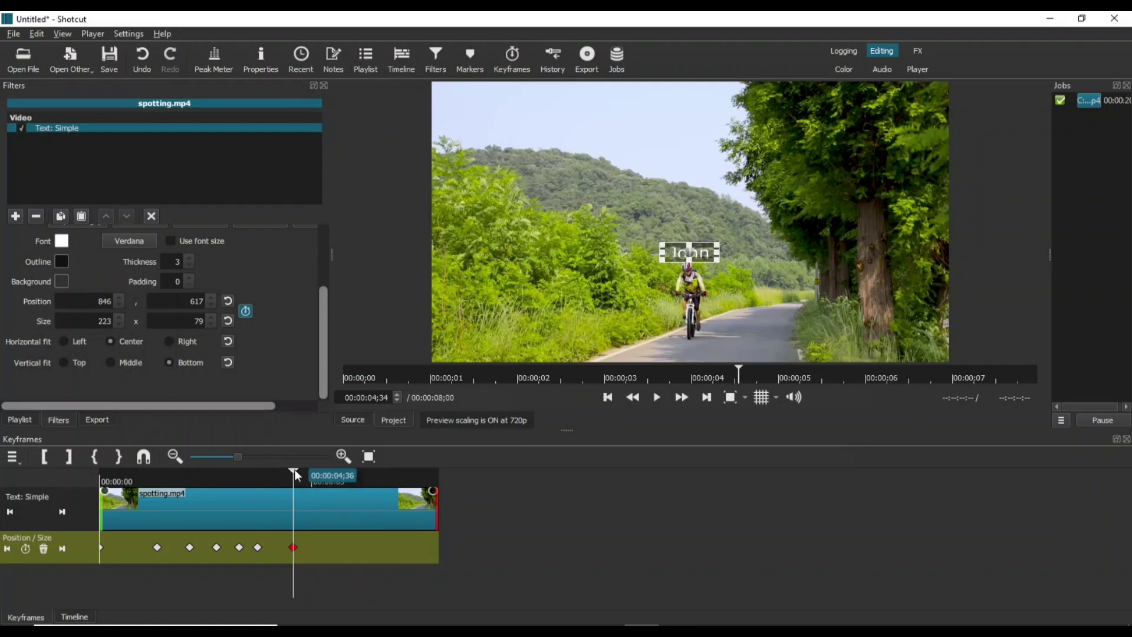
Follow the rider through about 5;37 to 6;02, ending at 507, 507 sized 276 x 105
drag(297, 475, 320, 476)
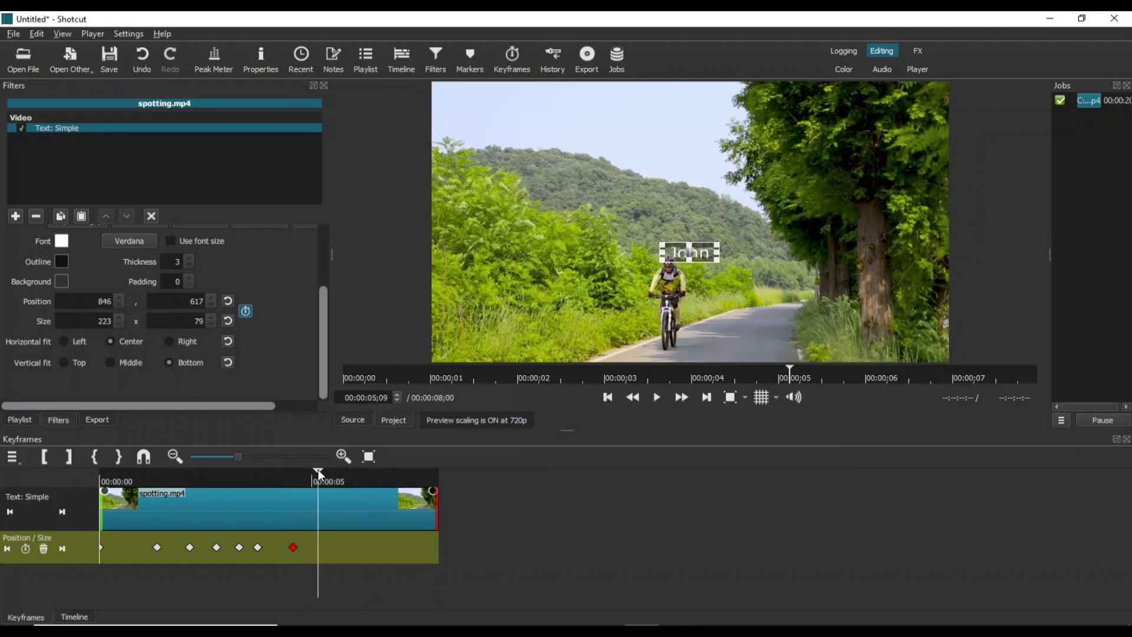
drag(681, 256, 663, 248)
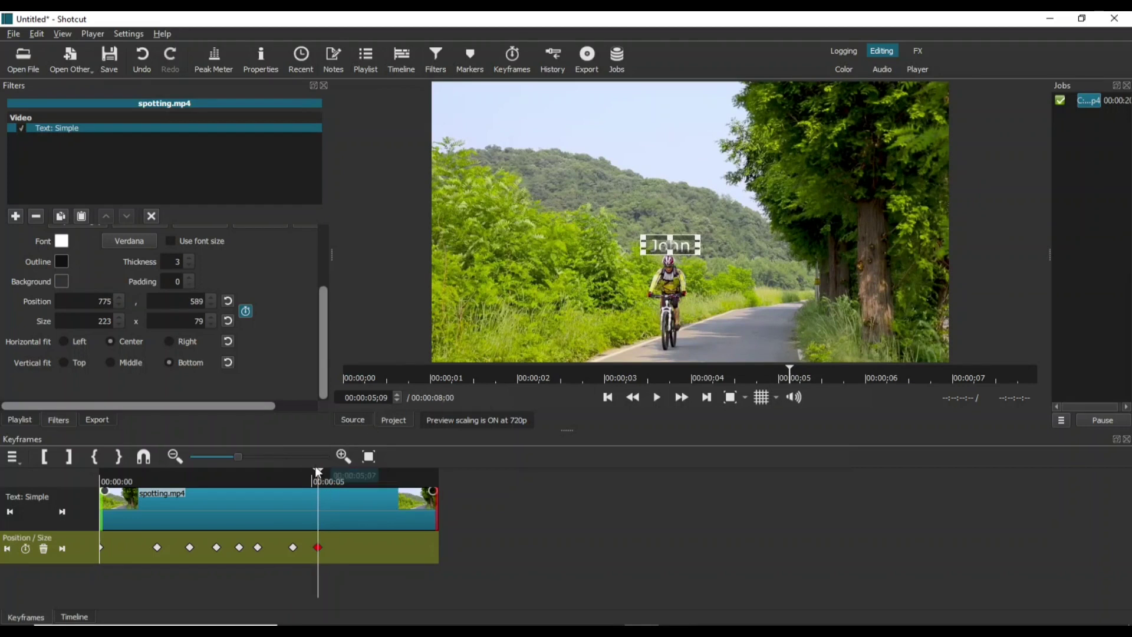
drag(317, 472, 338, 474)
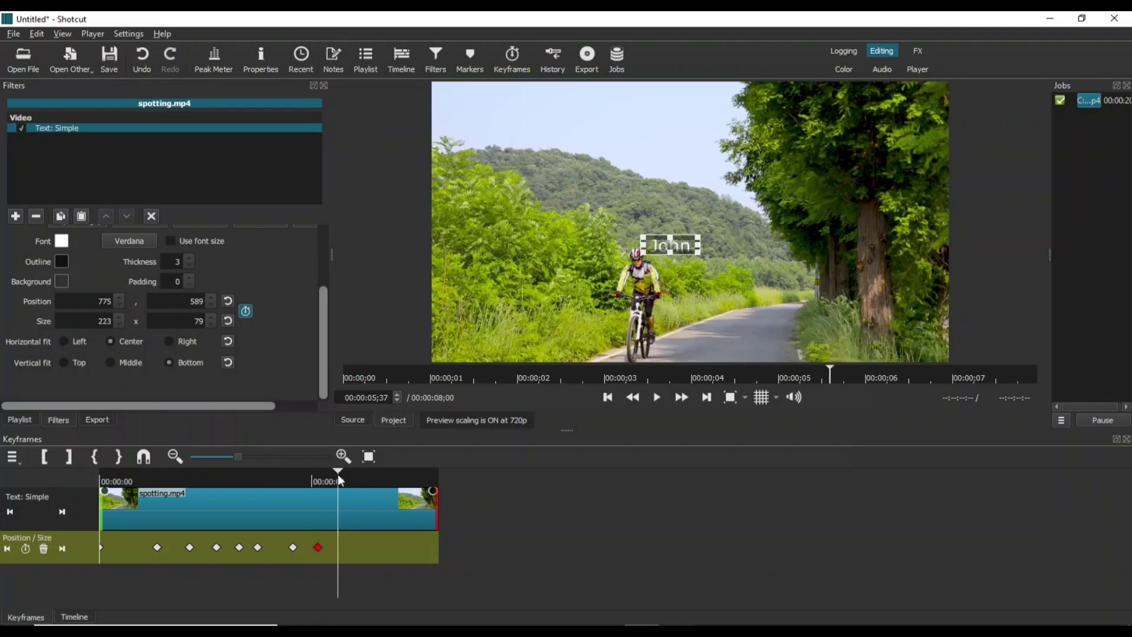
drag(668, 247, 681, 221)
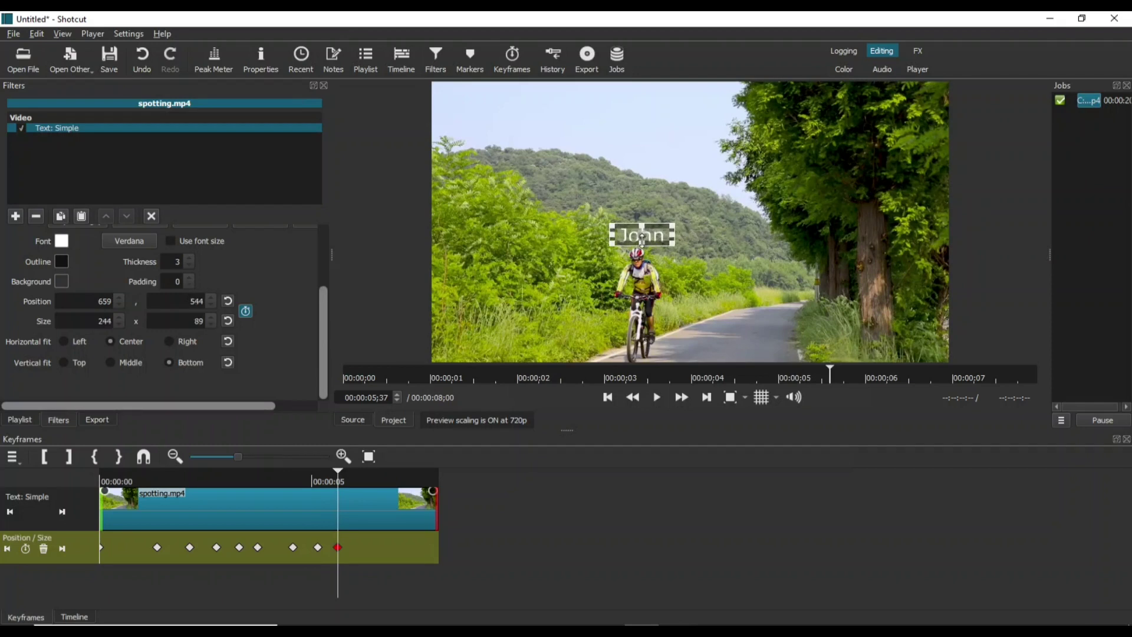
drag(640, 238, 636, 238)
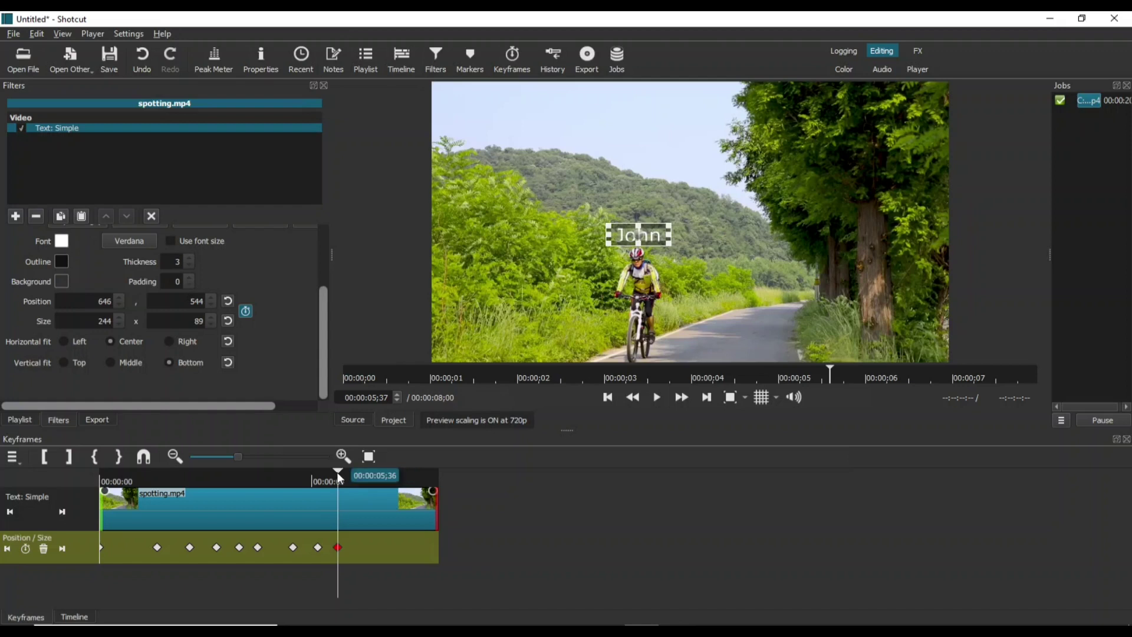
drag(337, 472, 355, 471)
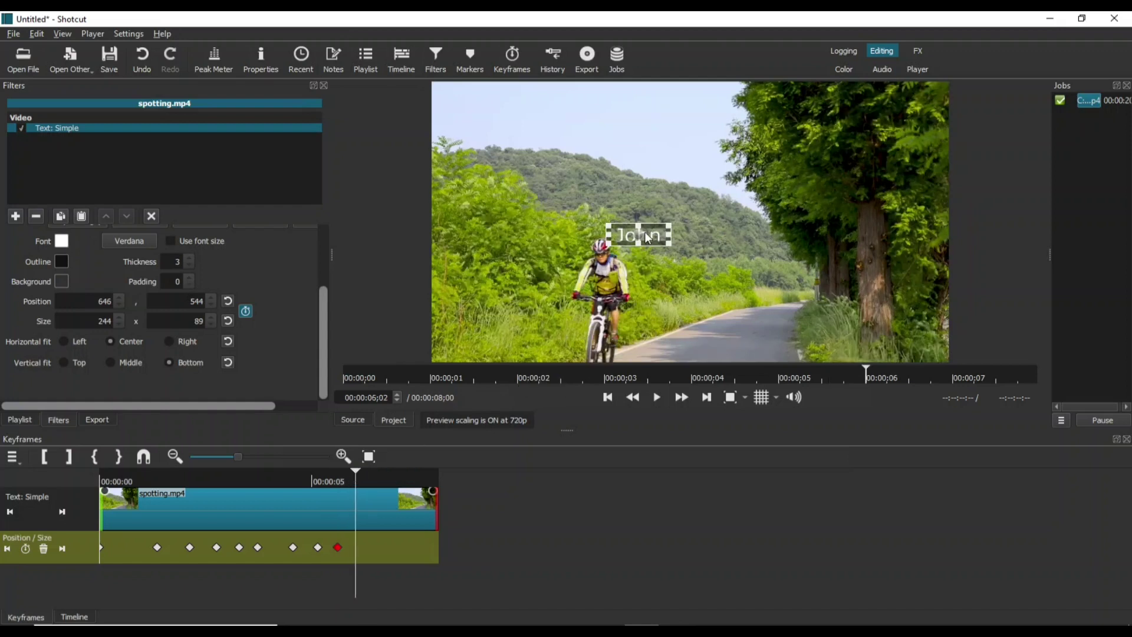
drag(629, 235, 643, 213)
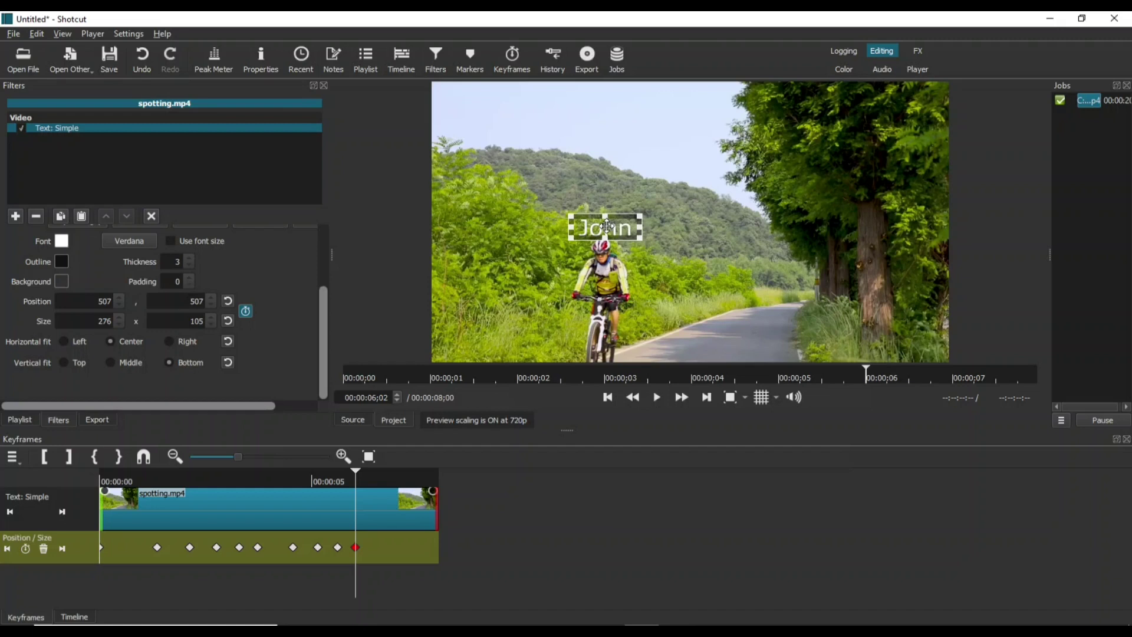
Enlarge the label above the rider at 6;31, then at 6;59 move it to -179, 350 sized 331 x 155
drag(601, 226, 599, 232)
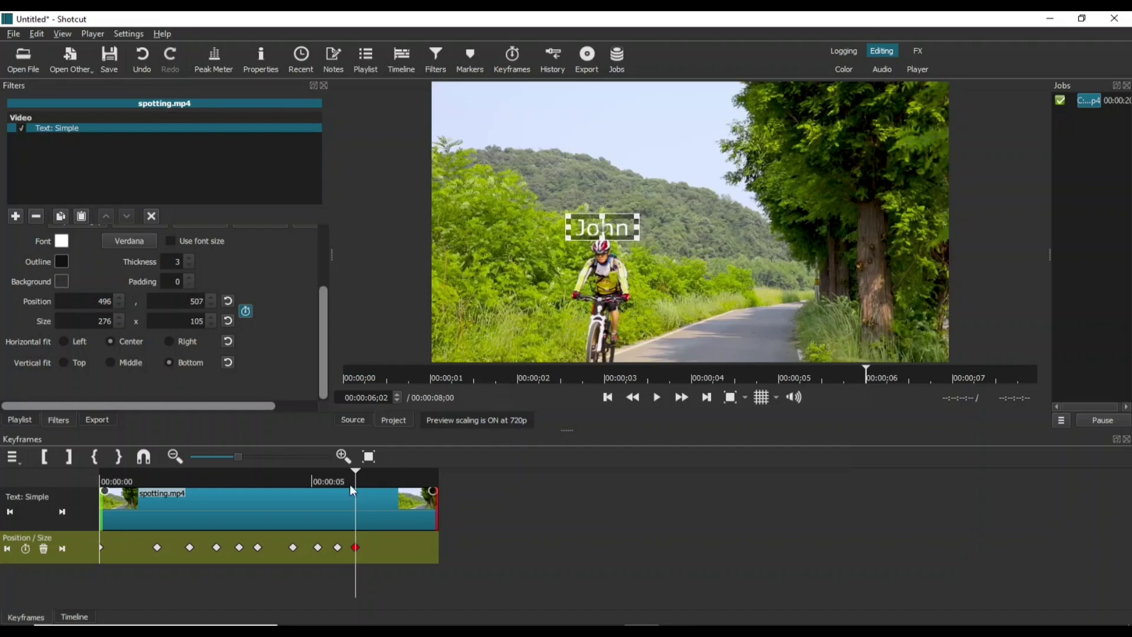
drag(356, 469, 376, 473)
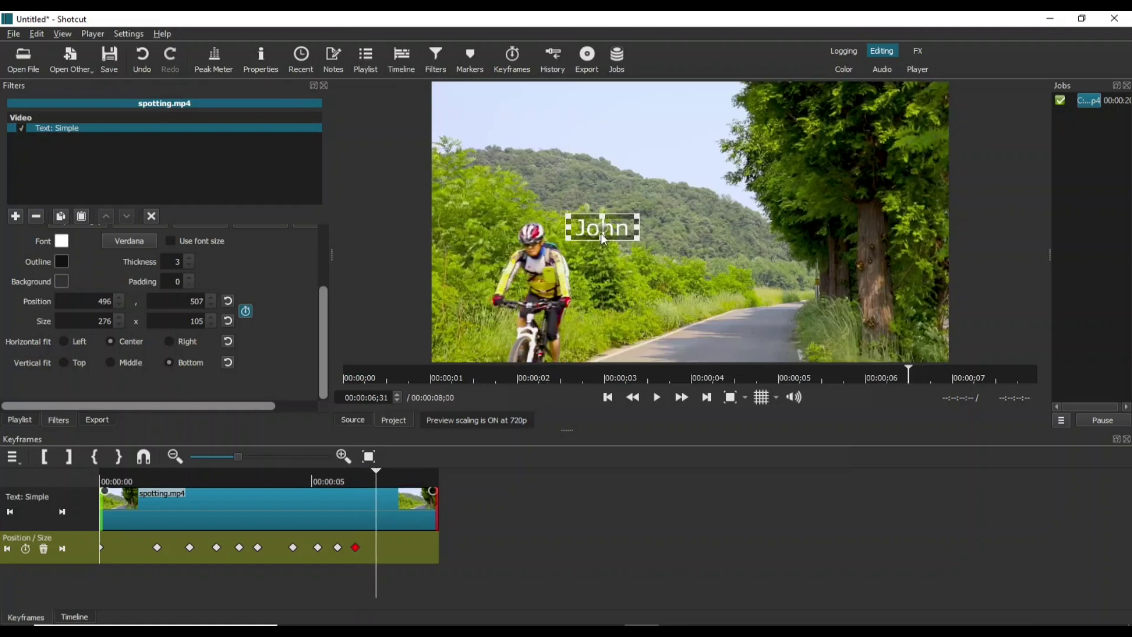
drag(600, 224, 527, 214)
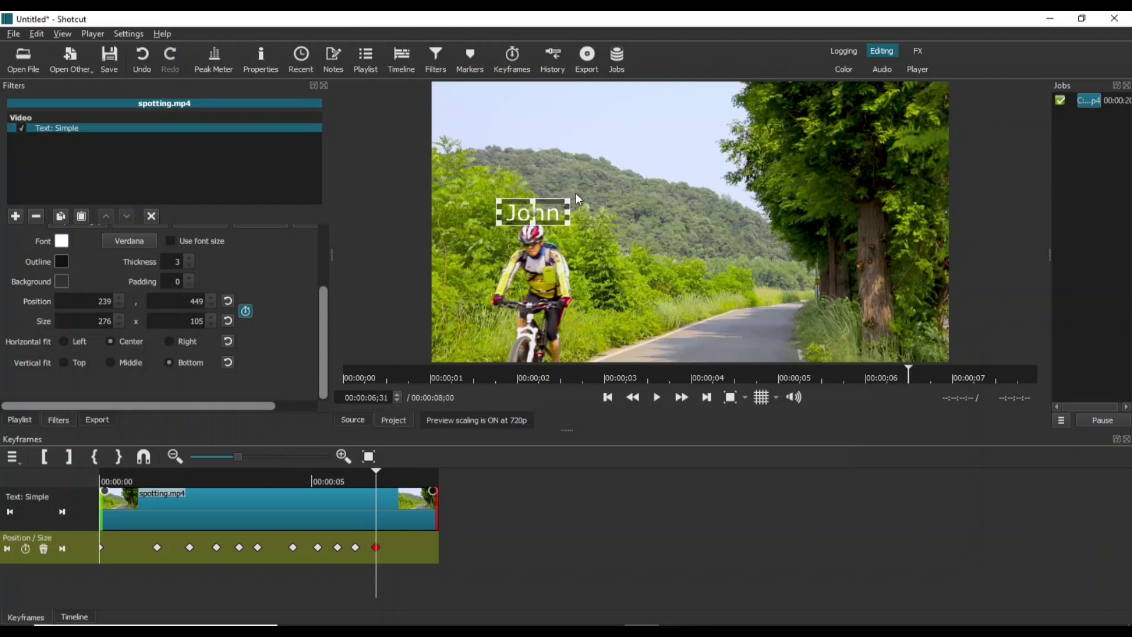
drag(579, 199, 588, 184)
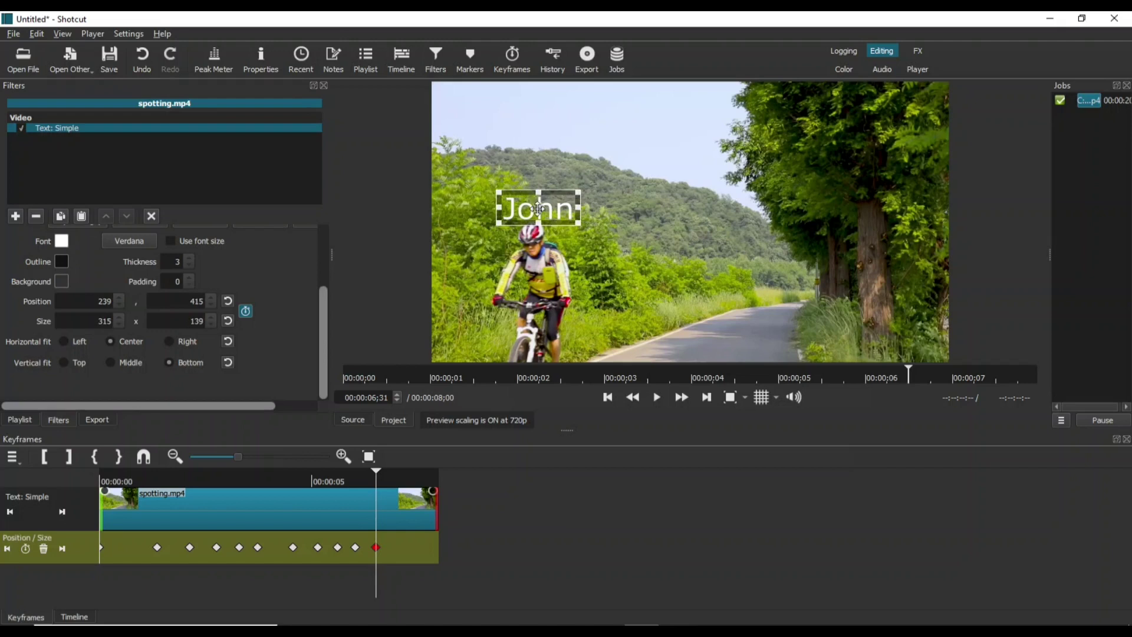
drag(533, 216, 526, 217)
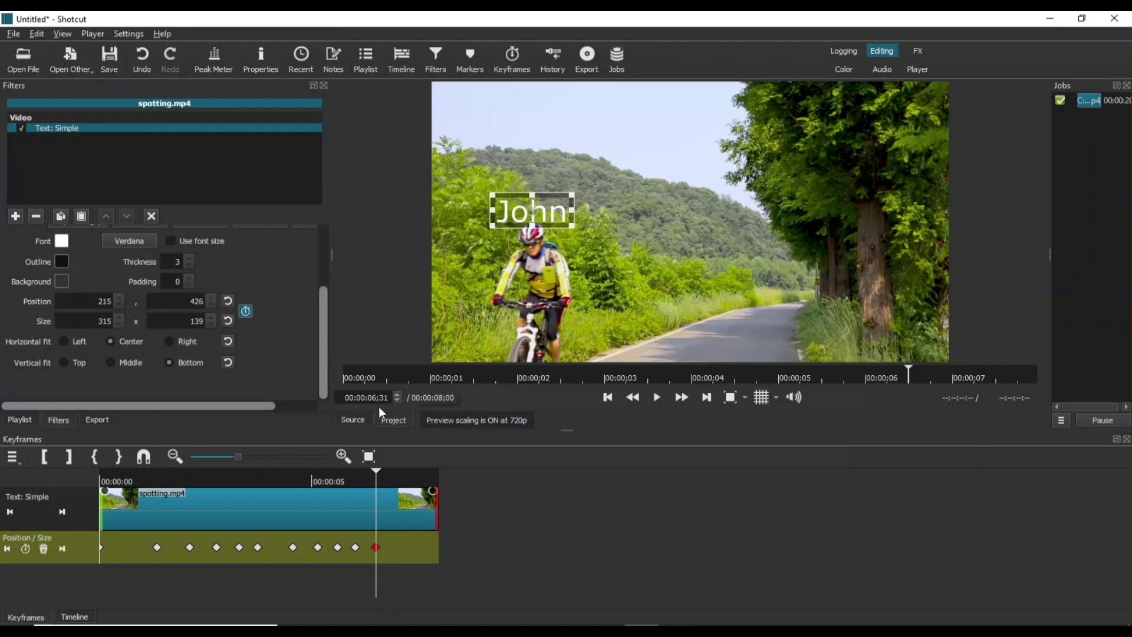
drag(377, 474, 397, 476)
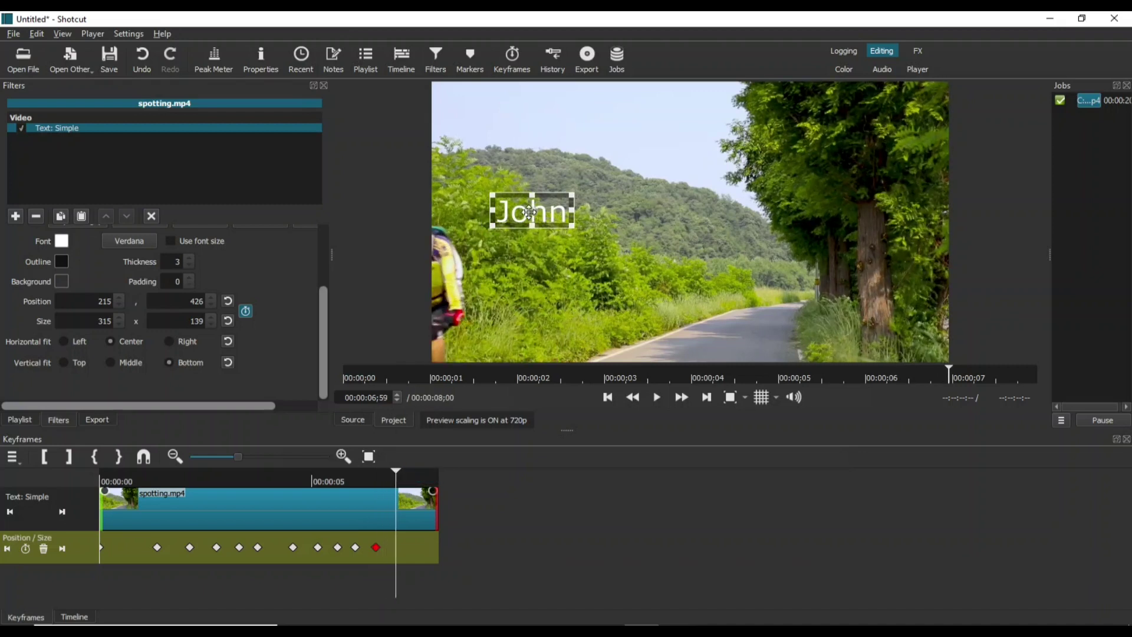
drag(534, 211, 476, 168)
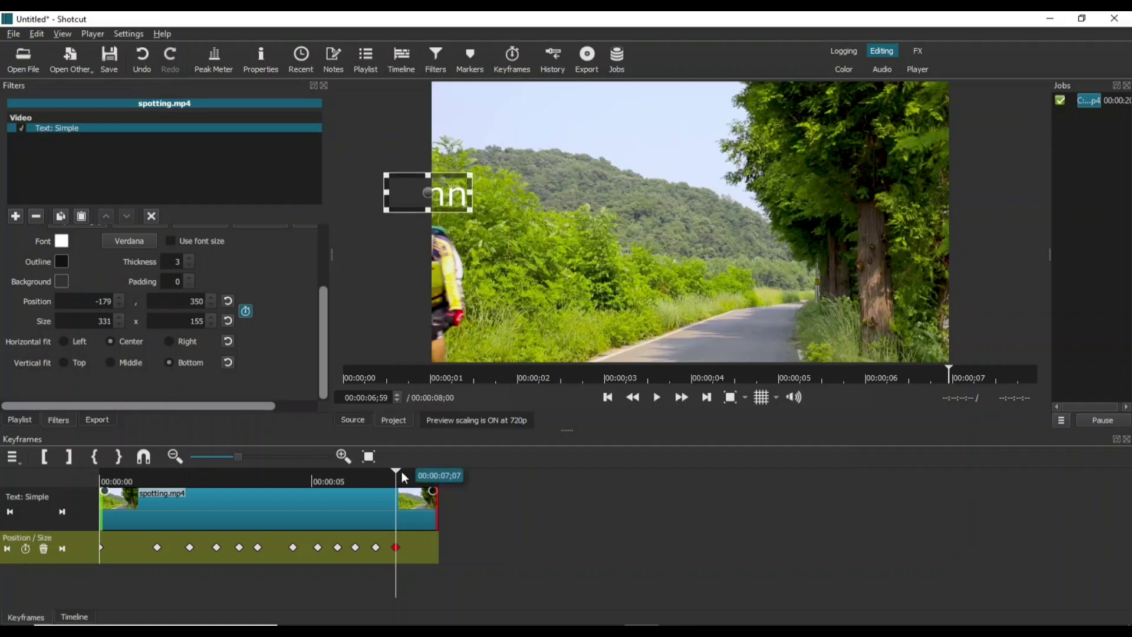
At 7;21, push the label off the left edge to -339, 347 and replay from the start
drag(404, 471, 412, 471)
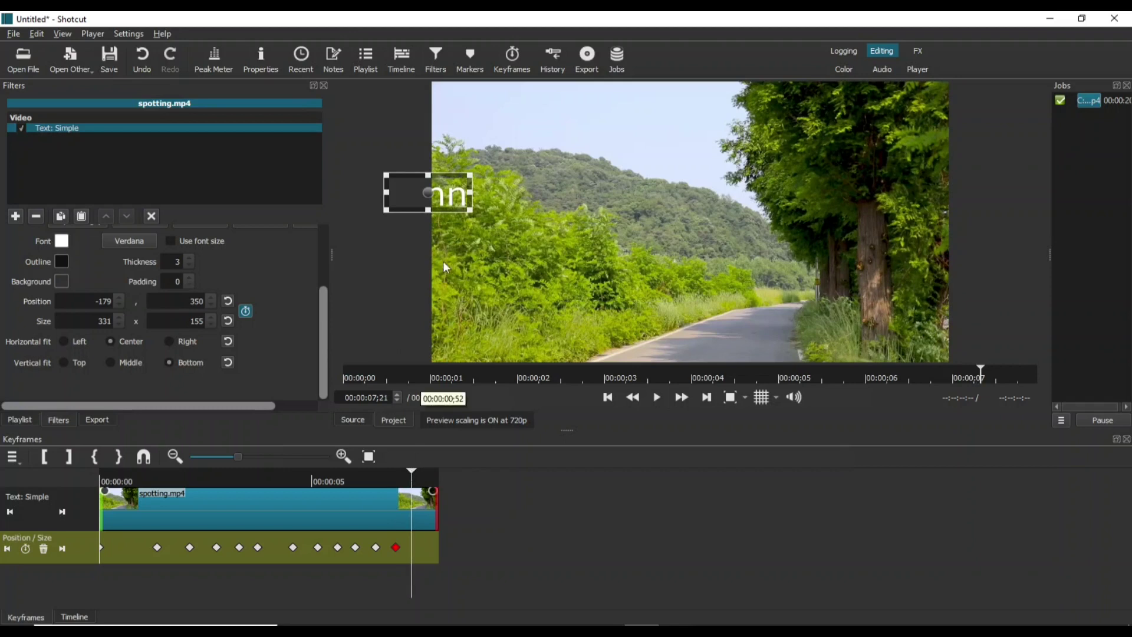
drag(422, 203, 380, 198)
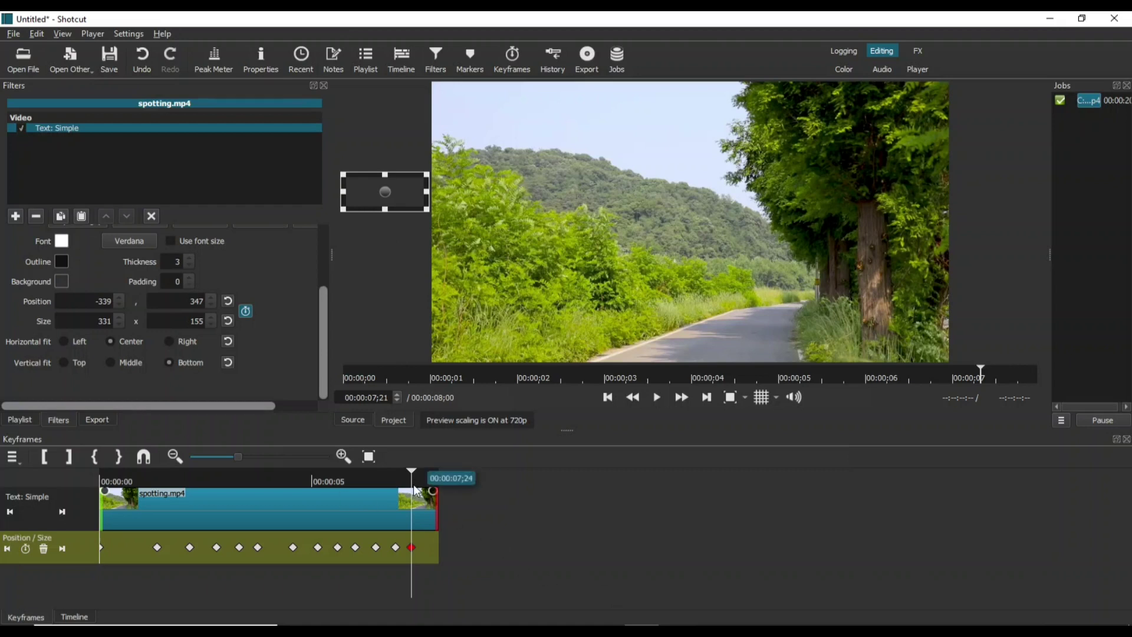
key(Home)
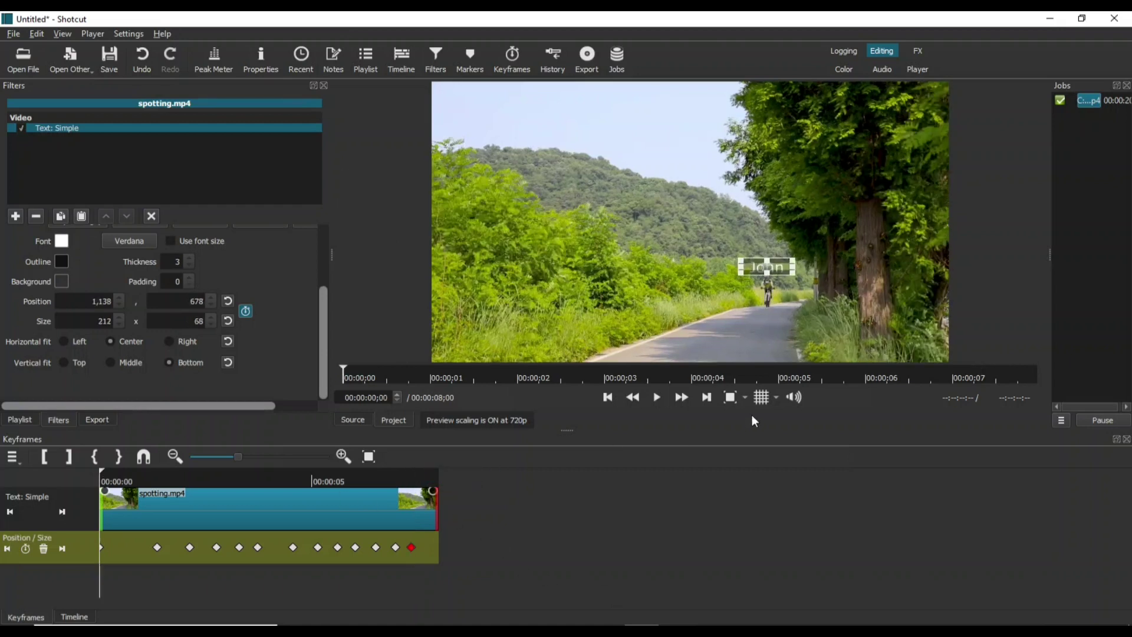
click(651, 397)
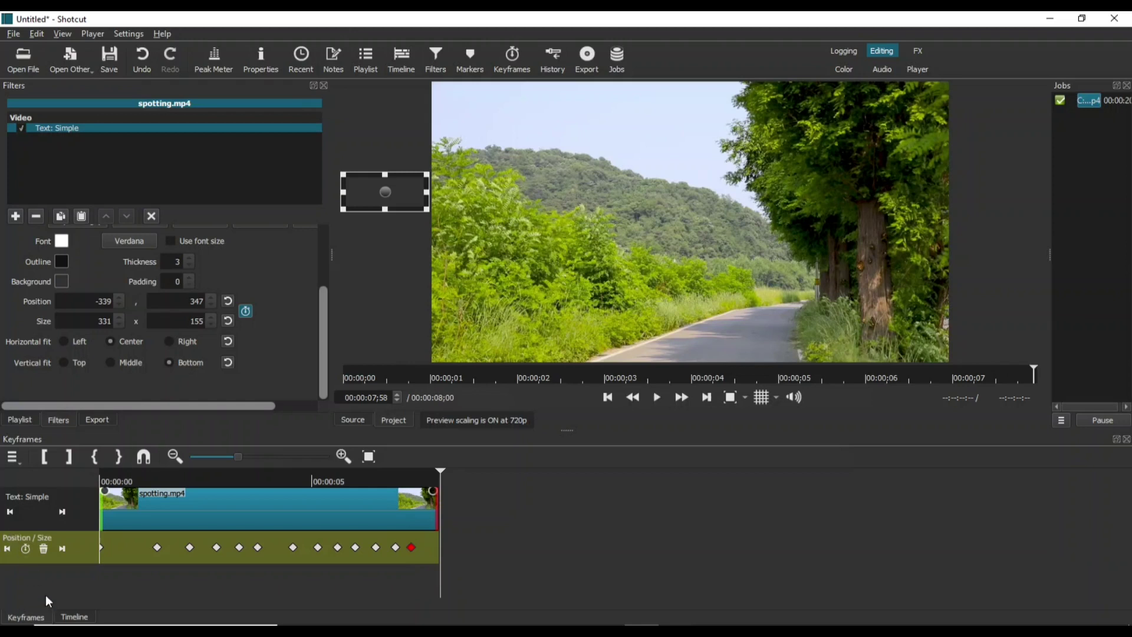
Switch back to the Timeline and replay the clip from the beginning to review the label's motion
click(72, 616)
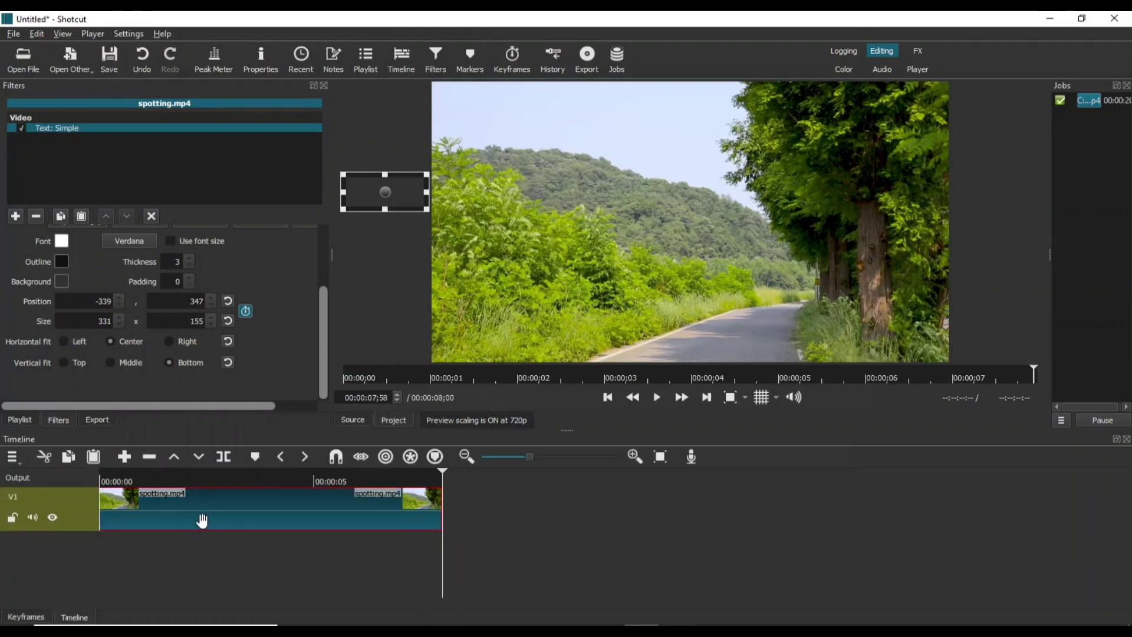
key(Home)
click(655, 400)
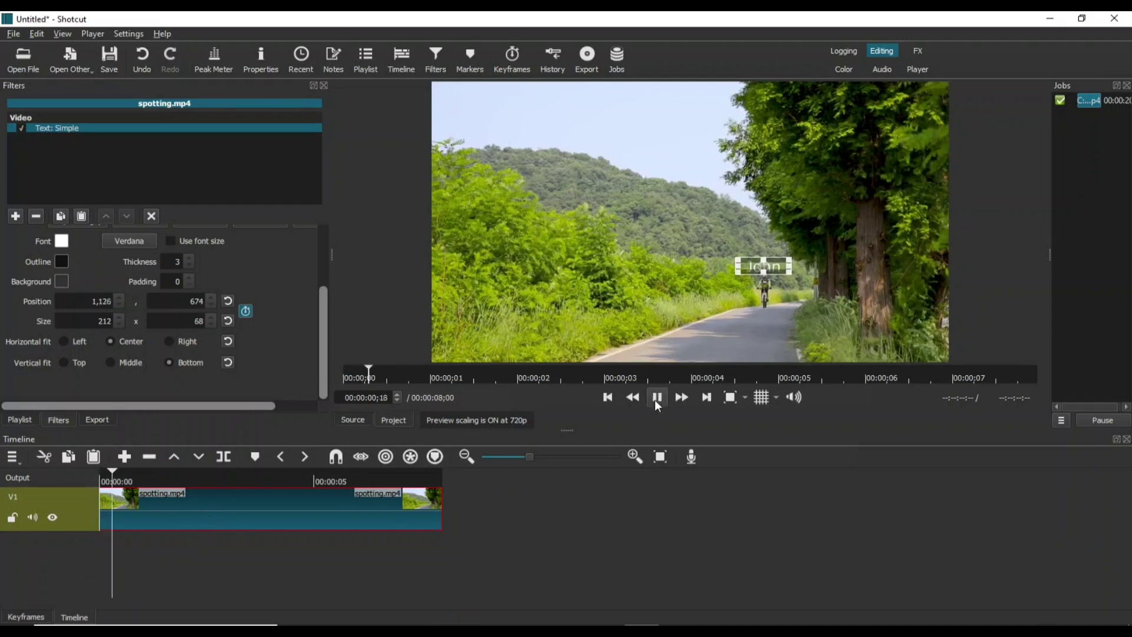